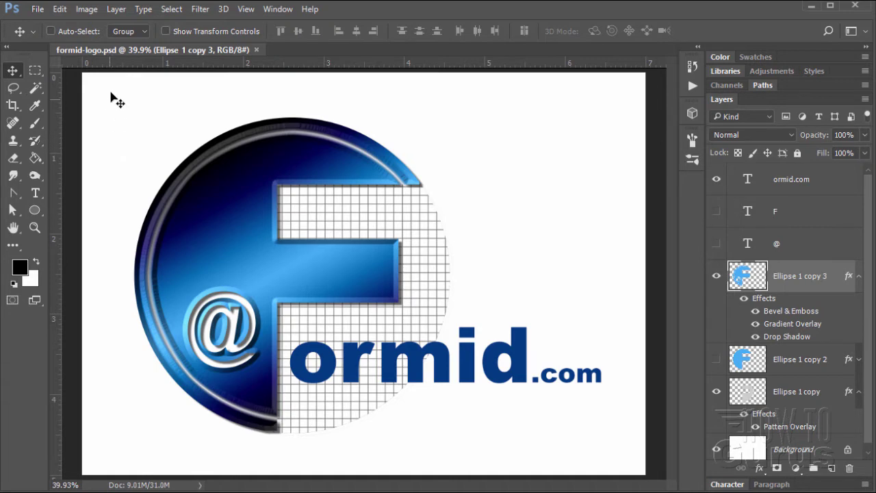
# Close formid-logo.psd and create a new document from the recent Default Photoshop Size preset, 7 x 5 in at 300 ppi
pyautogui.click(257, 50)
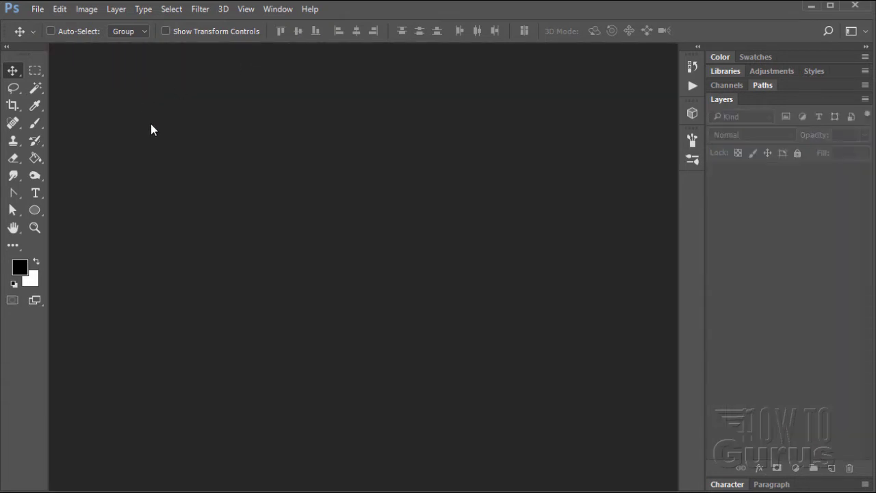
pyautogui.click(37, 10)
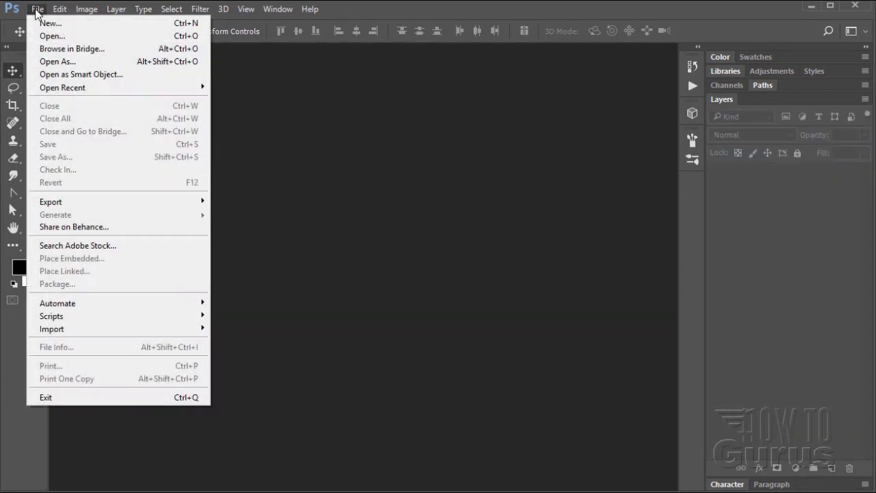
pyautogui.click(44, 25)
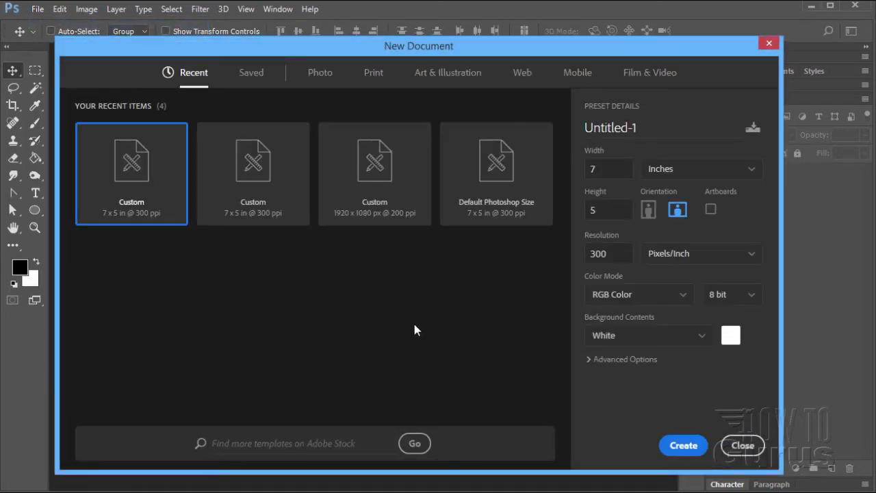
pyautogui.click(491, 175)
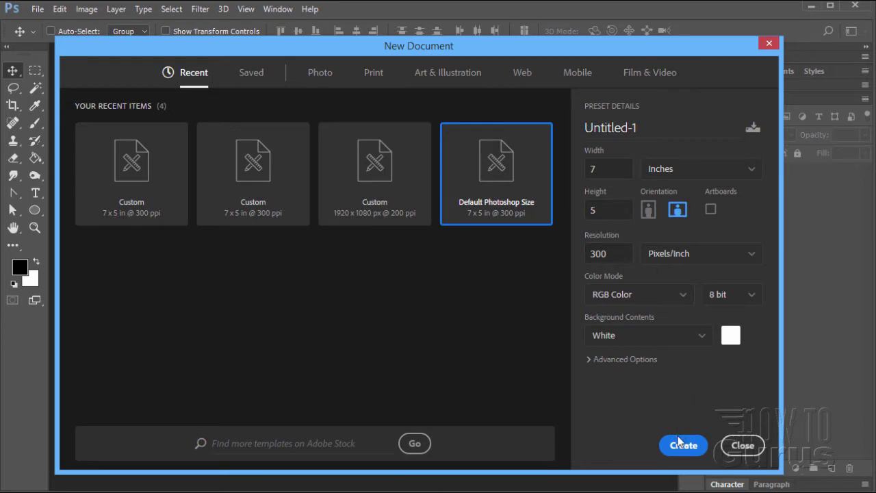
pyautogui.press('Return')
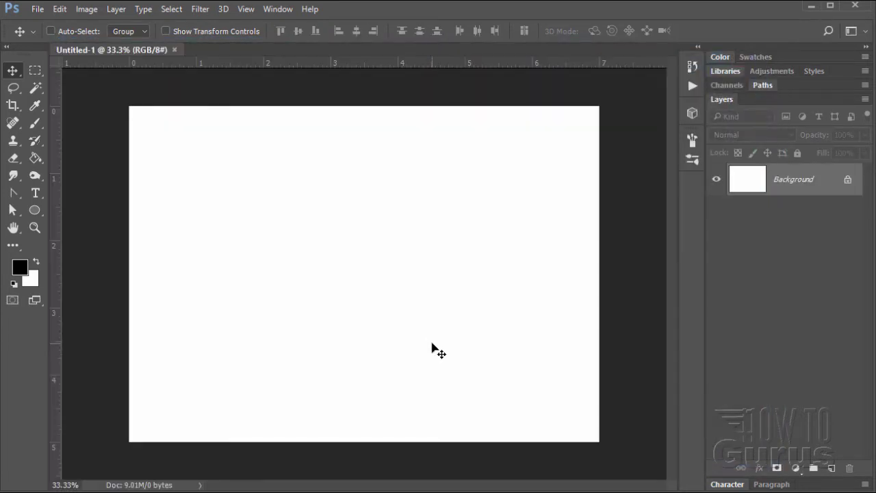
# Add a horizontal guide at 2.5 inches across the middle of the blank canvas
pyautogui.click(35, 226)
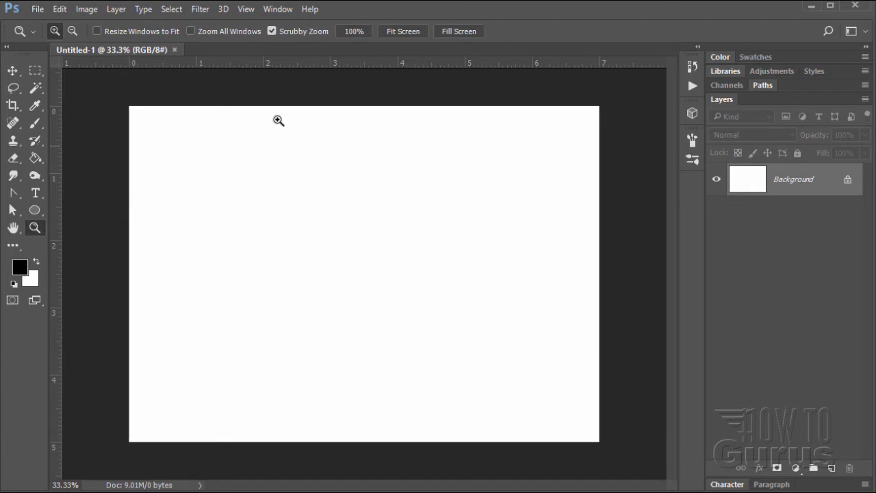
pyautogui.click(397, 33)
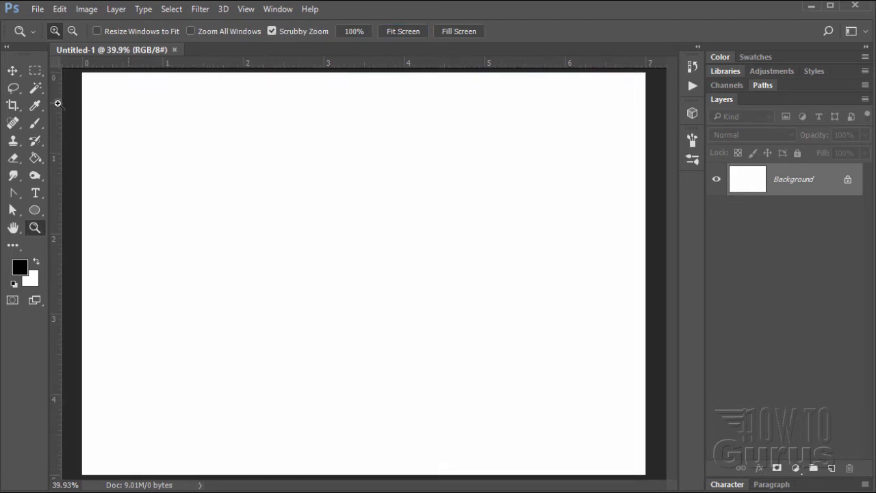
pyautogui.click(13, 70)
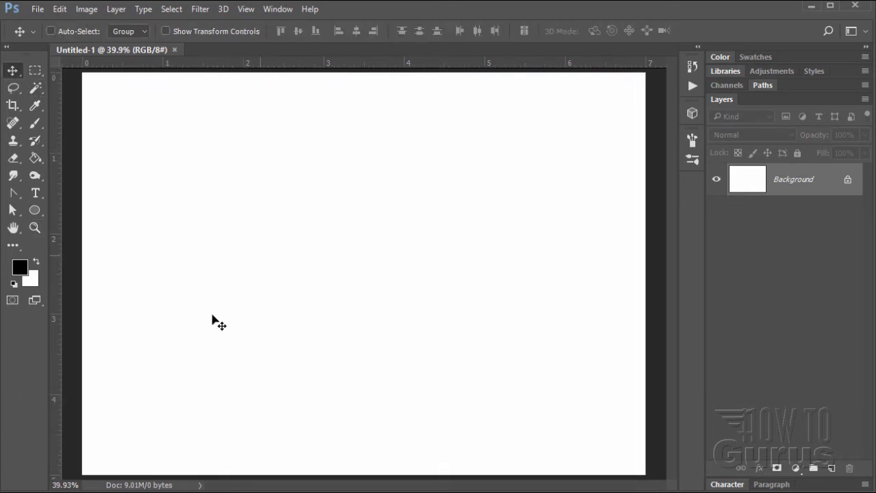
pyautogui.click(245, 9)
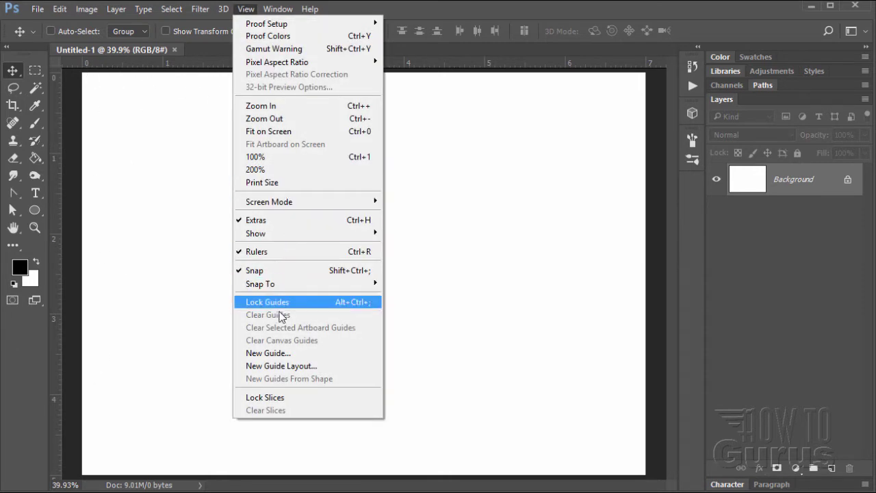
pyautogui.click(281, 353)
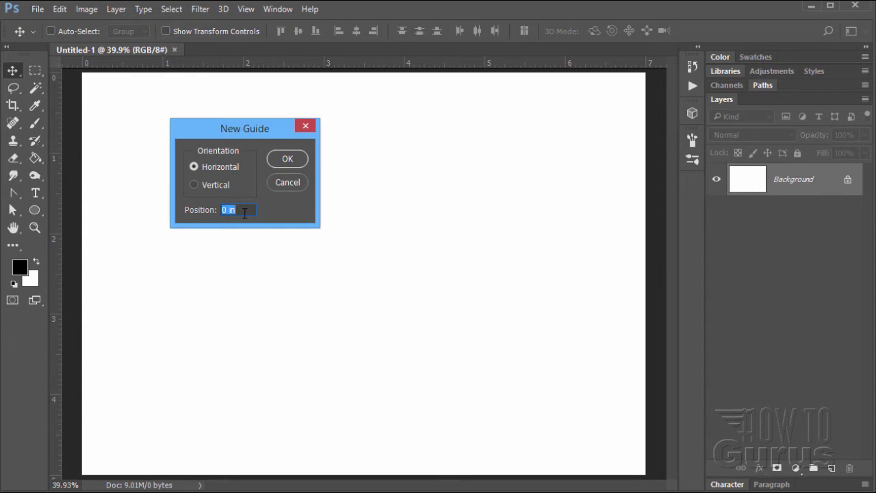
pyautogui.write('2.5')
pyautogui.click(295, 158)
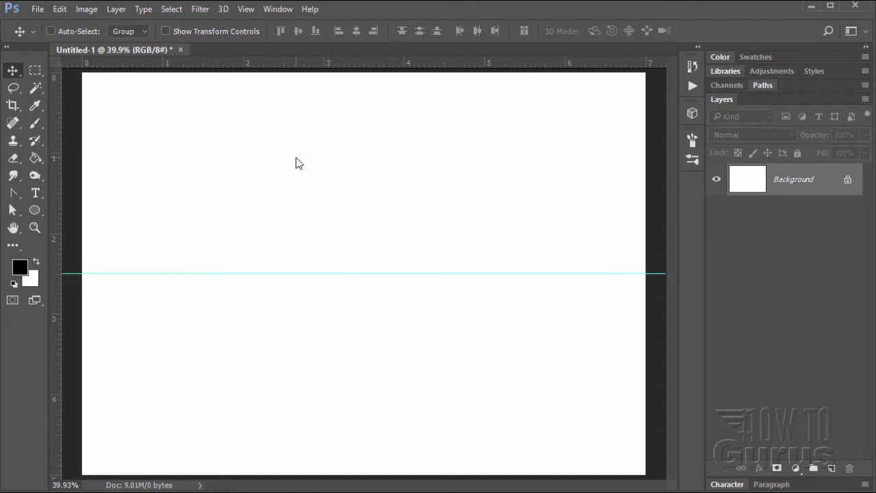
# Add a vertical guide at 3.5 inches through the centre of the canvas
pyautogui.click(245, 9)
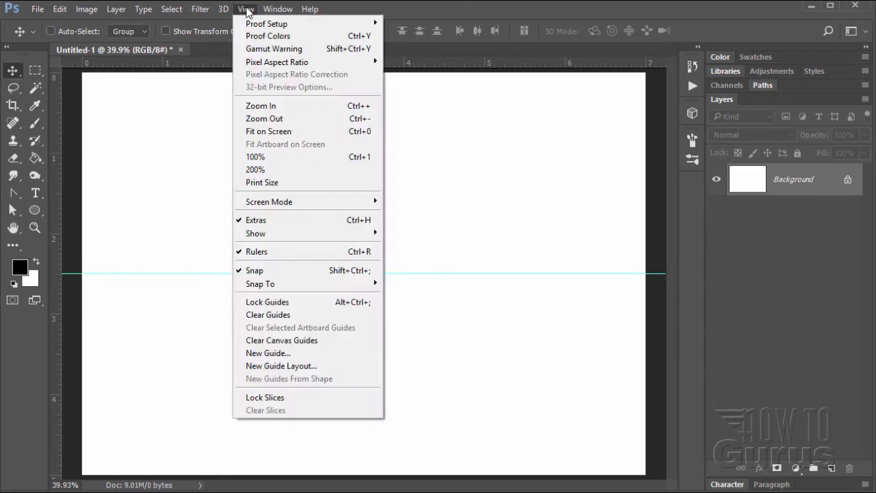
pyautogui.click(278, 353)
pyautogui.click(208, 187)
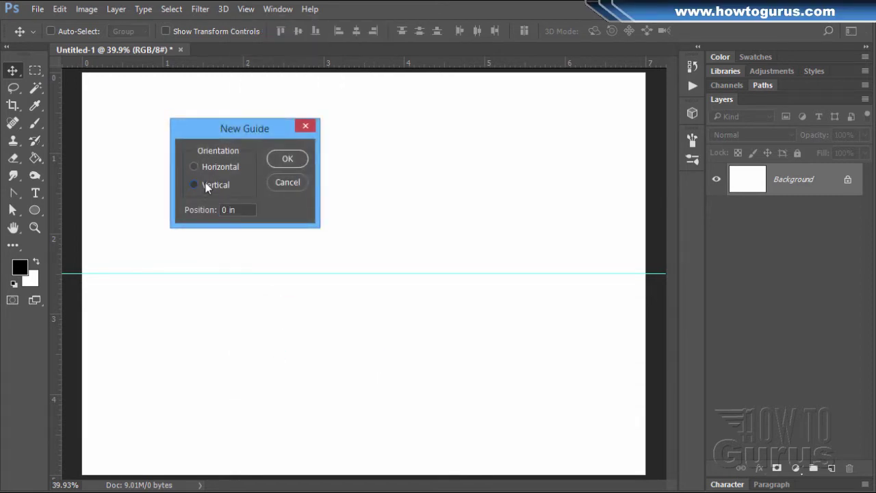
pyautogui.moveTo(241, 211); pyautogui.dragTo(207, 217)
pyautogui.write('3.5')
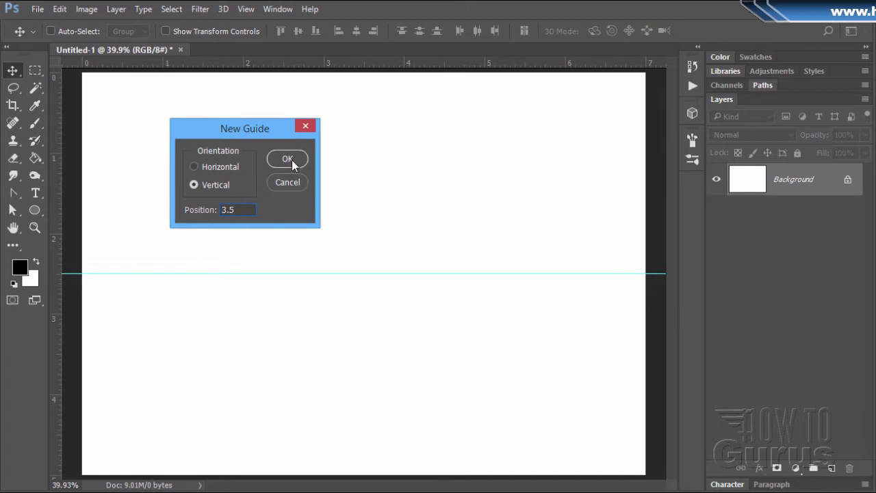
pyautogui.click(291, 159)
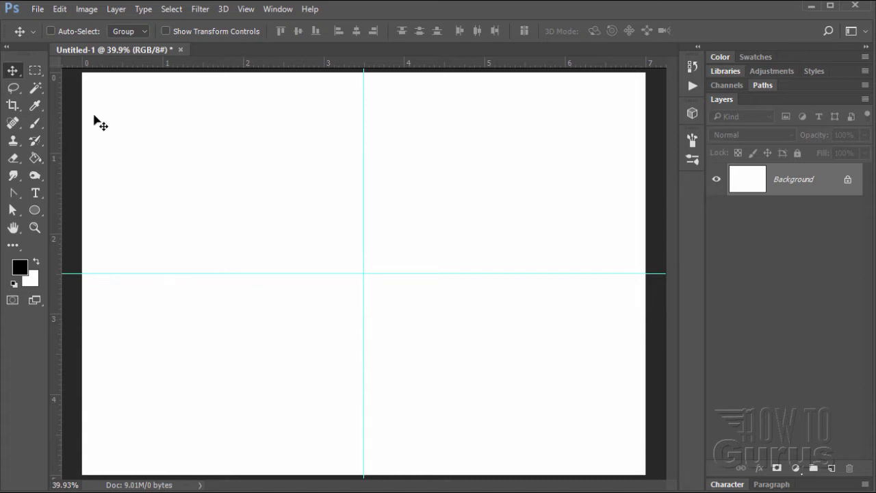
# Add a second horizontal guide at 0.5 inch near the upper edge of the canvas
pyautogui.click(246, 8)
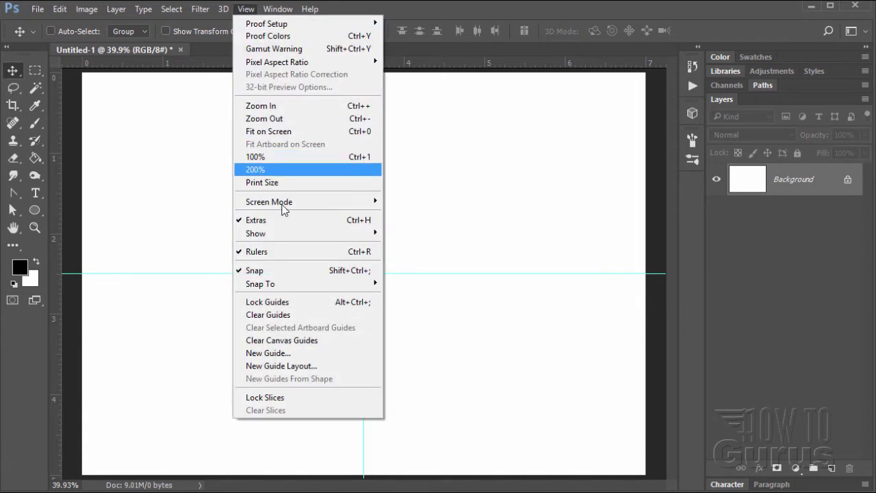
pyautogui.click(268, 352)
pyautogui.click(210, 166)
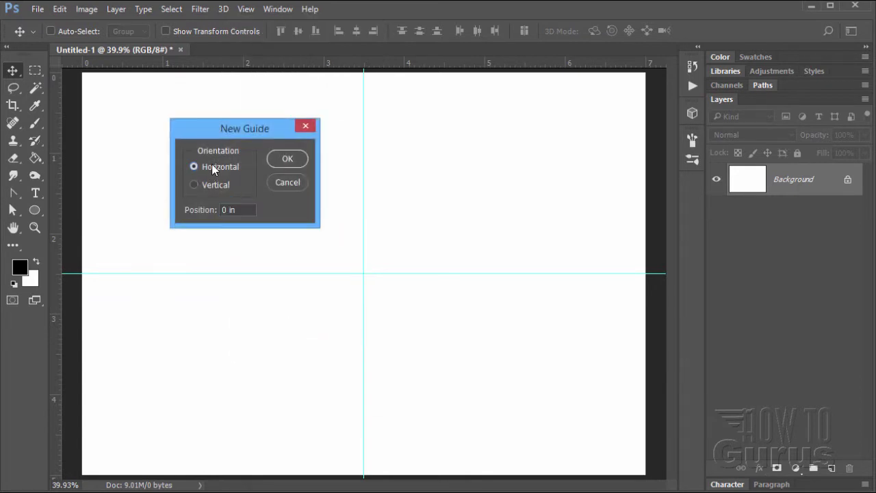
pyautogui.click(199, 210)
pyautogui.write('.5')
pyautogui.click(287, 159)
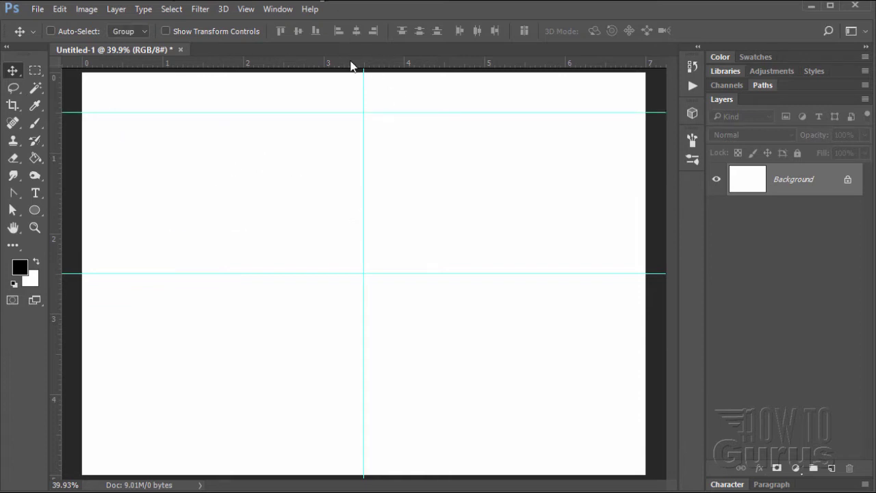
pyautogui.click(244, 9)
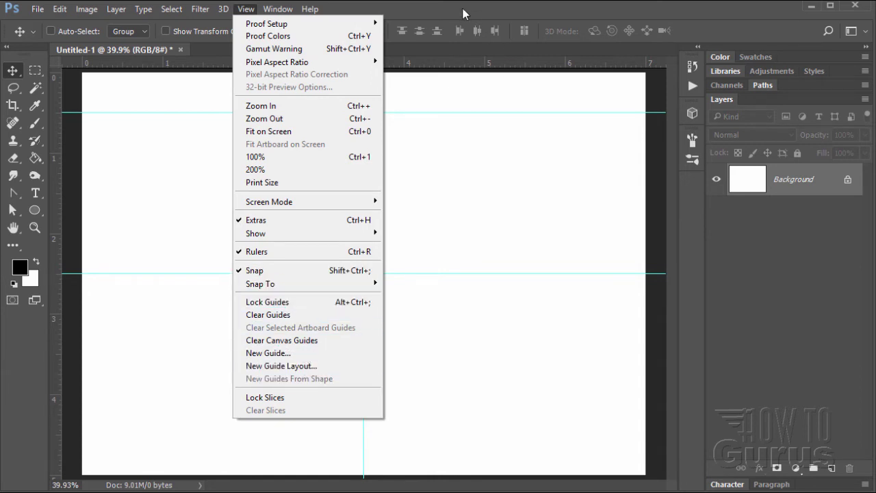
pyautogui.click(431, 15)
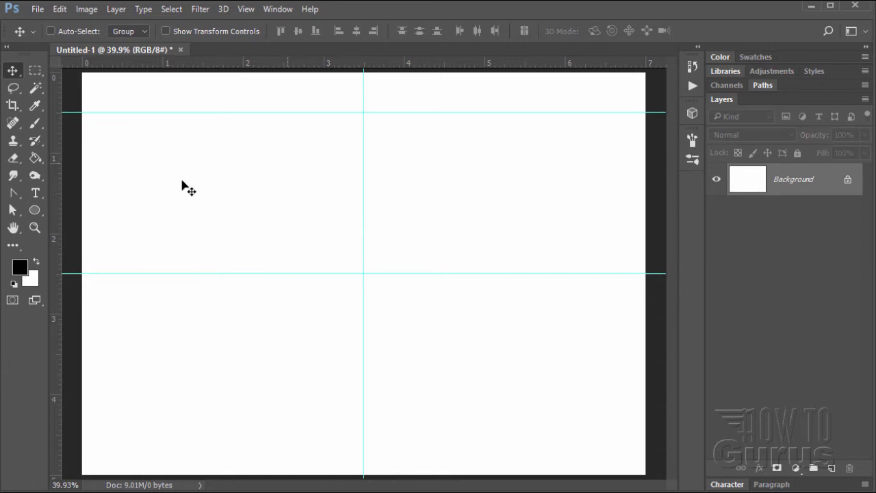
# Draw a black-filled circle 4 inches in diameter with the Ellipse tool, centred on the guide intersection and reaching the upper horizontal guide
pyautogui.click(34, 211)
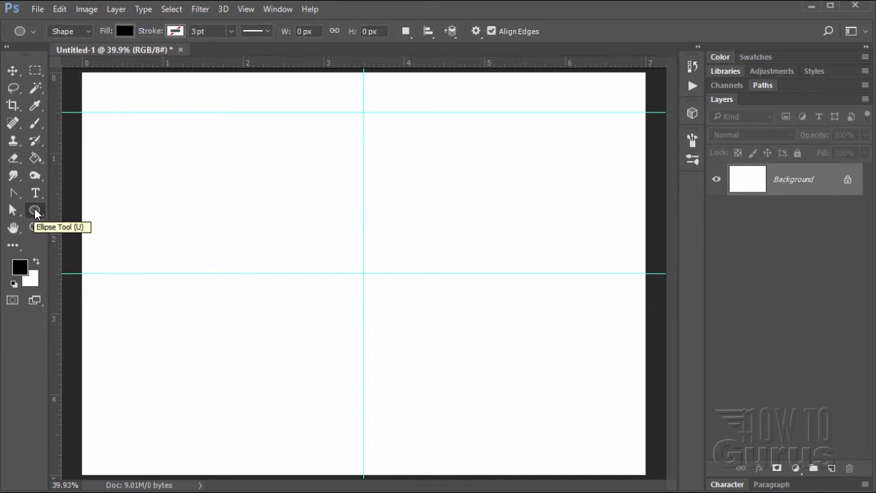
pyautogui.click(476, 31)
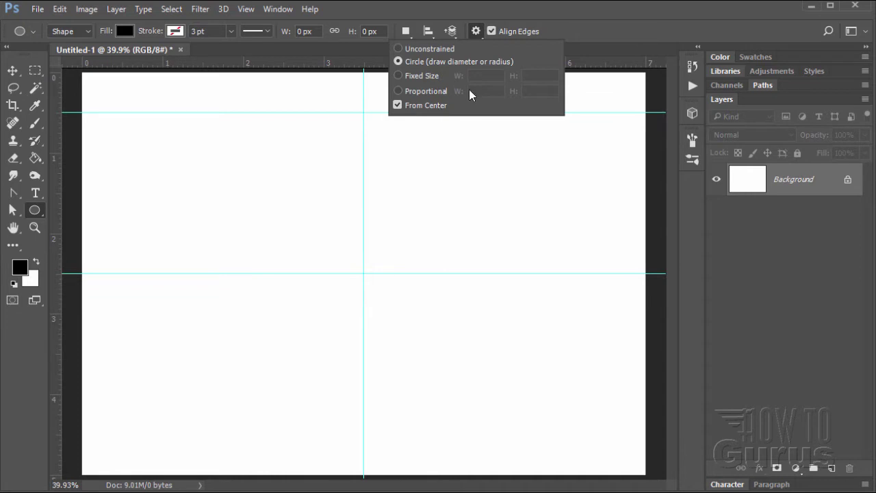
pyautogui.click(475, 35)
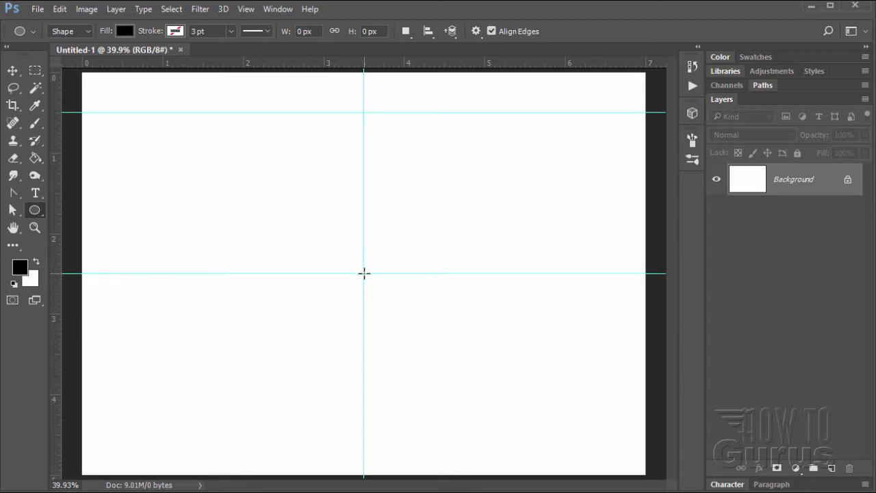
pyautogui.moveTo(364, 273); pyautogui.dragTo(606, 116)
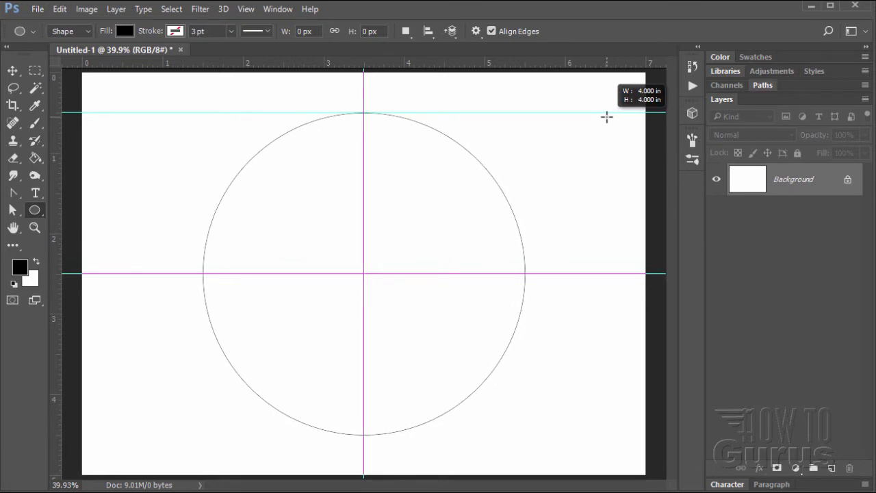
pyautogui.moveTo(607, 116); pyautogui.dragTo(606, 116)
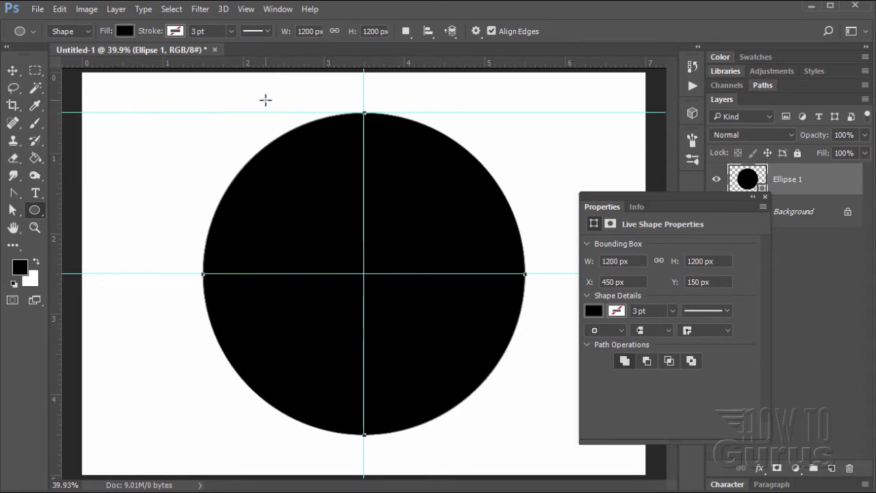
# Close the floating shape properties and hide the guides by turning off Extras
pyautogui.click(247, 11)
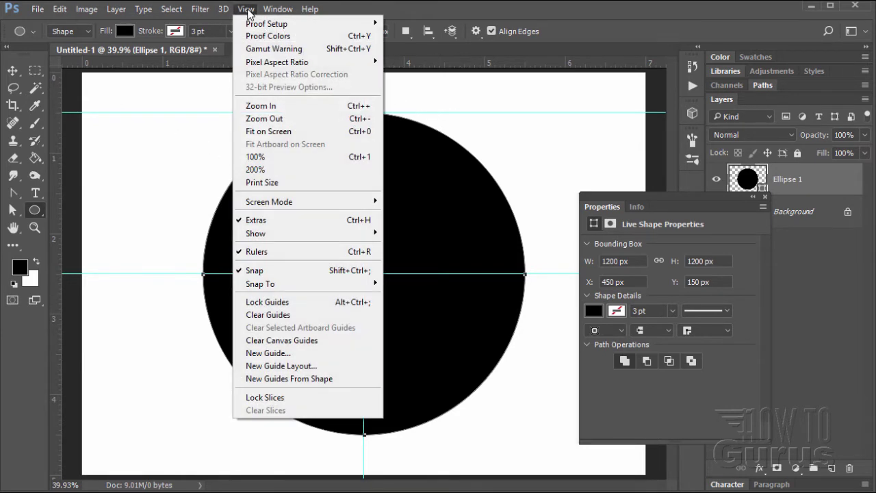
pyautogui.click(262, 274)
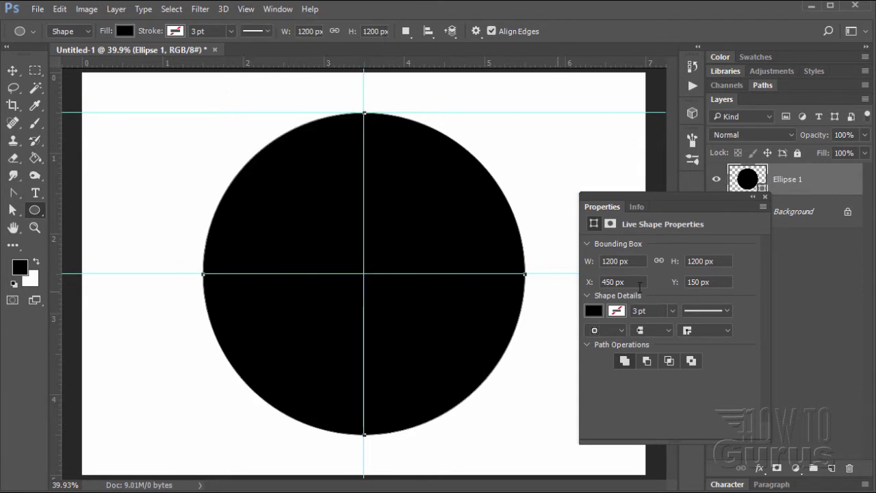
pyautogui.click(765, 197)
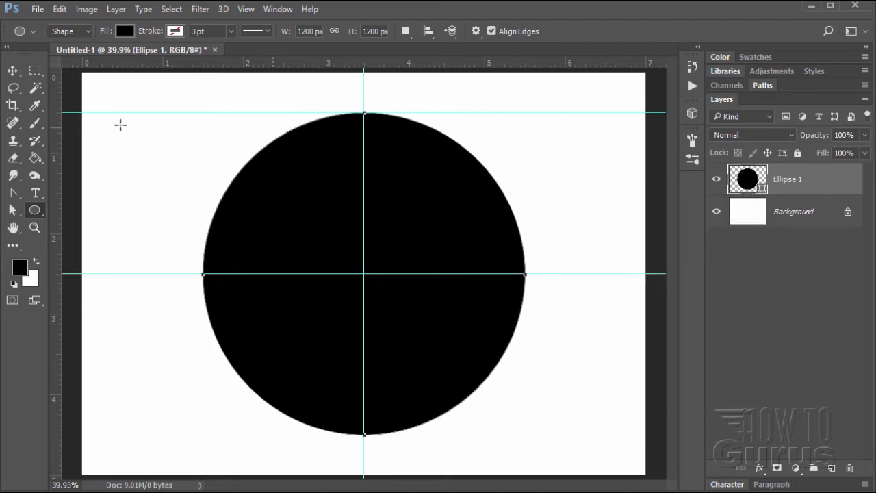
pyautogui.click(12, 70)
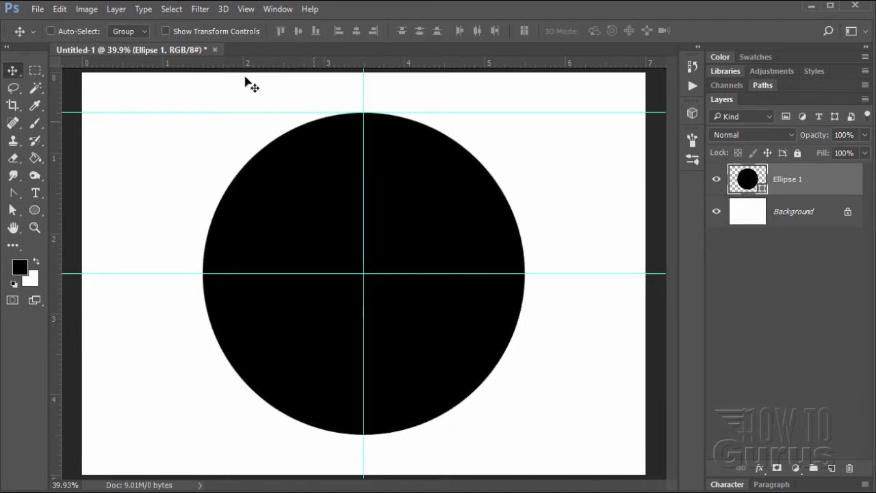
pyautogui.click(245, 9)
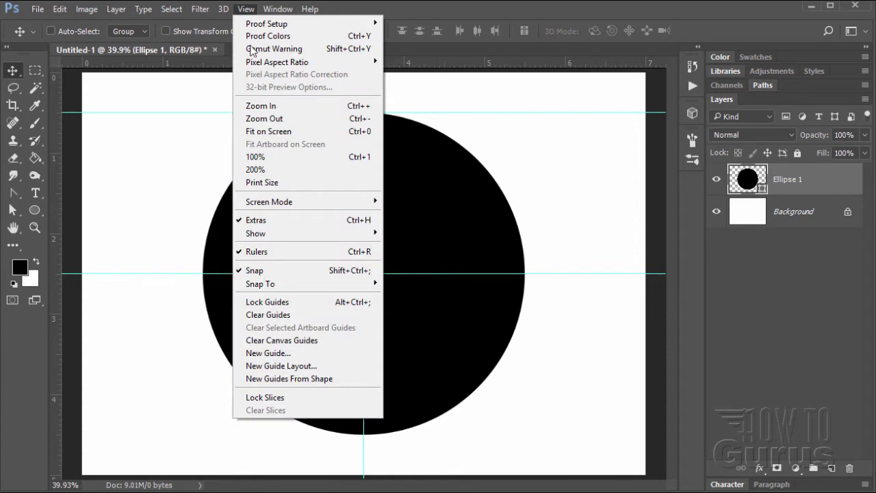
pyautogui.click(268, 220)
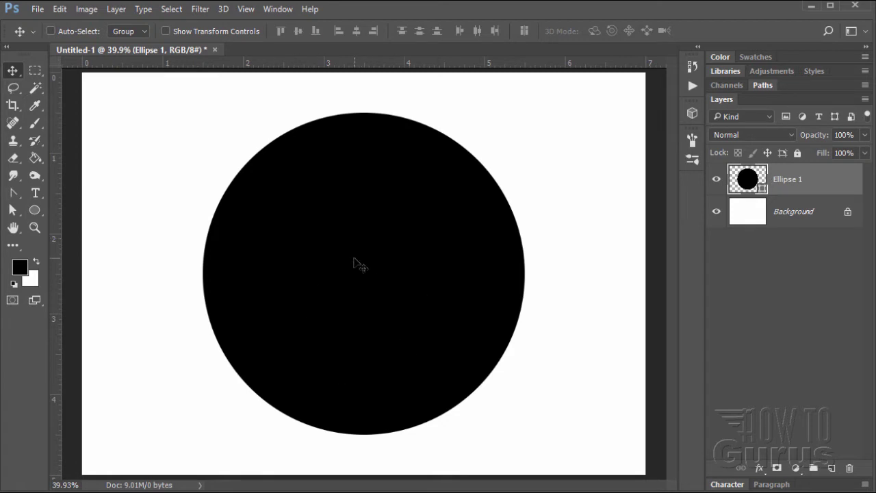
# Duplicate the Ellipse 1 layer and hide the original Ellipse 1
pyautogui.moveTo(758, 190); pyautogui.dragTo(759, 199)
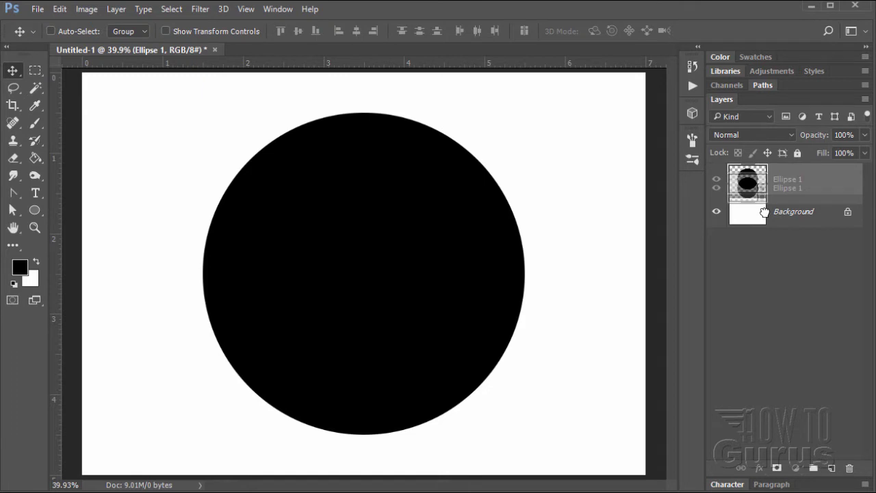
pyautogui.moveTo(765, 215); pyautogui.dragTo(831, 469)
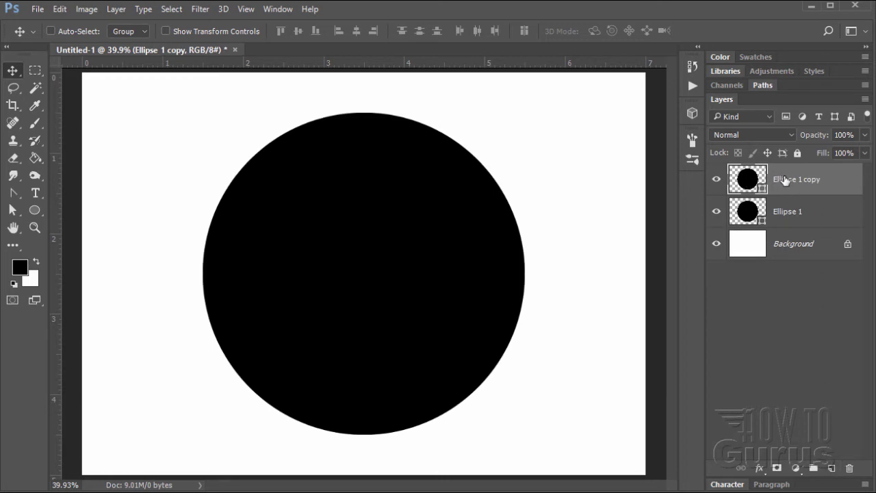
pyautogui.click(716, 212)
# Rasterize the Ellipse 1 copy layer
pyautogui.rightClick(779, 185)
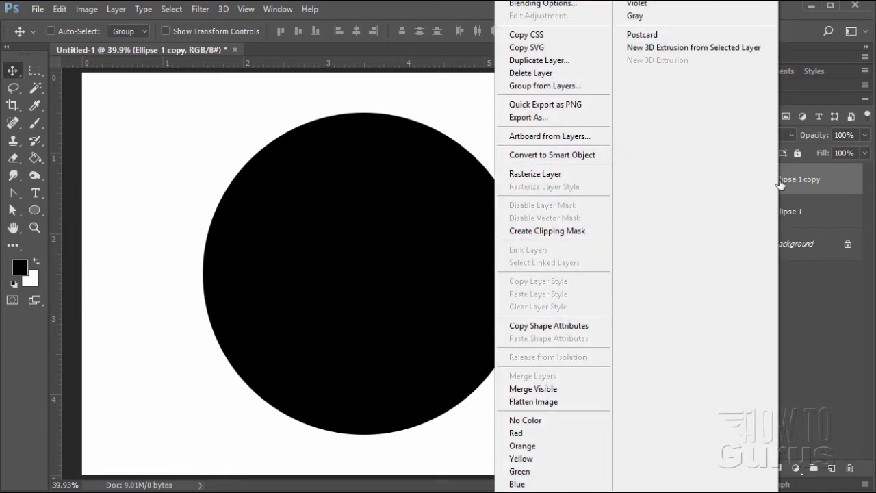
pyautogui.click(565, 175)
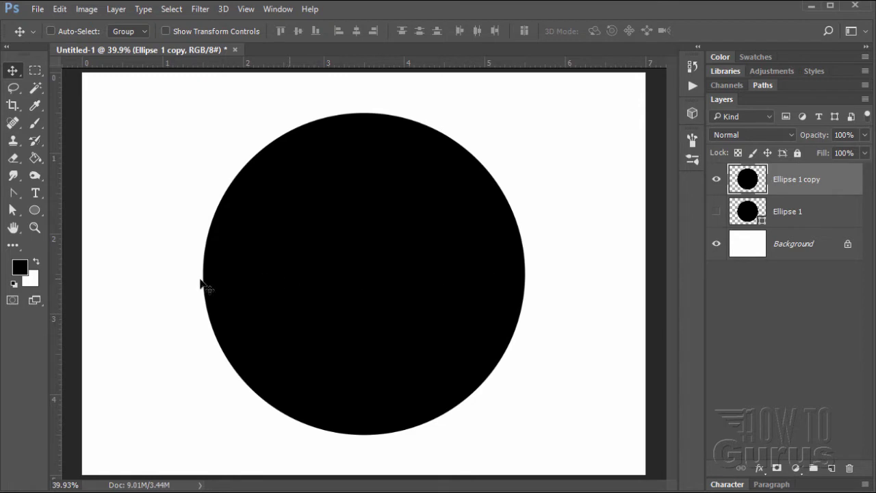
# Set the foreground colour to light blue with the hex value 41a8f7
pyautogui.click(20, 267)
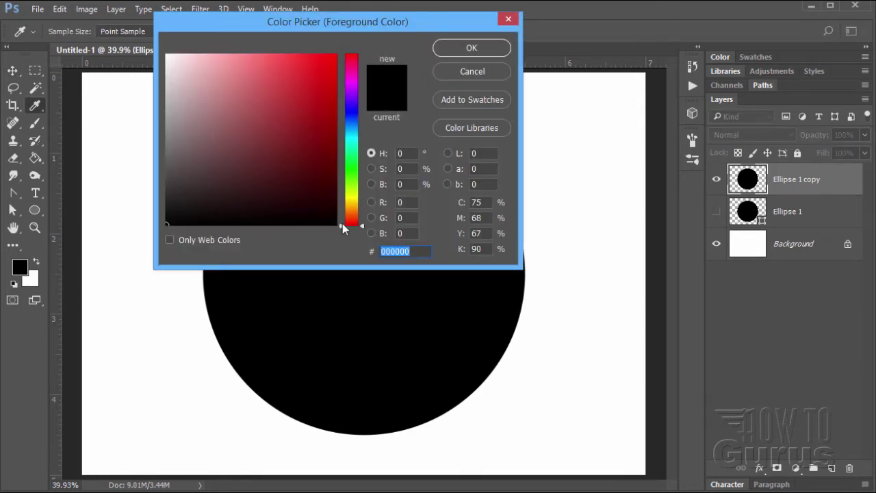
pyautogui.click(429, 253)
pyautogui.moveTo(389, 251); pyautogui.dragTo(371, 253)
pyautogui.write('41a')
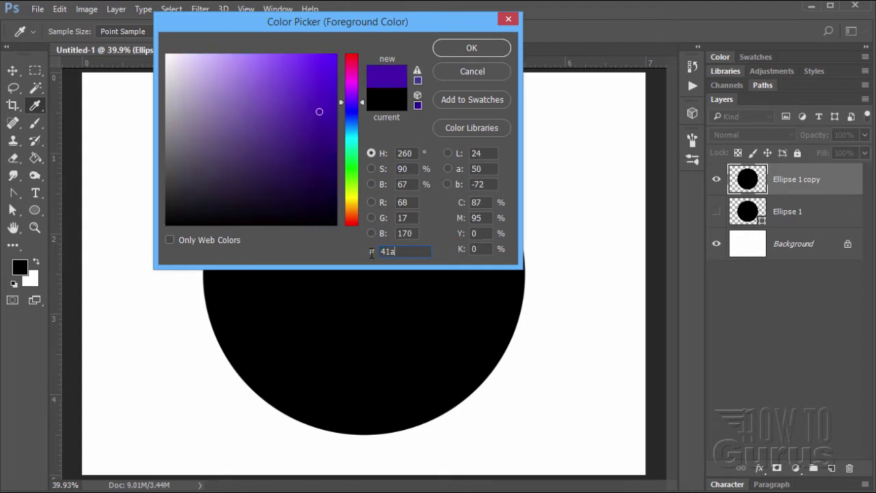
pyautogui.write('8f')
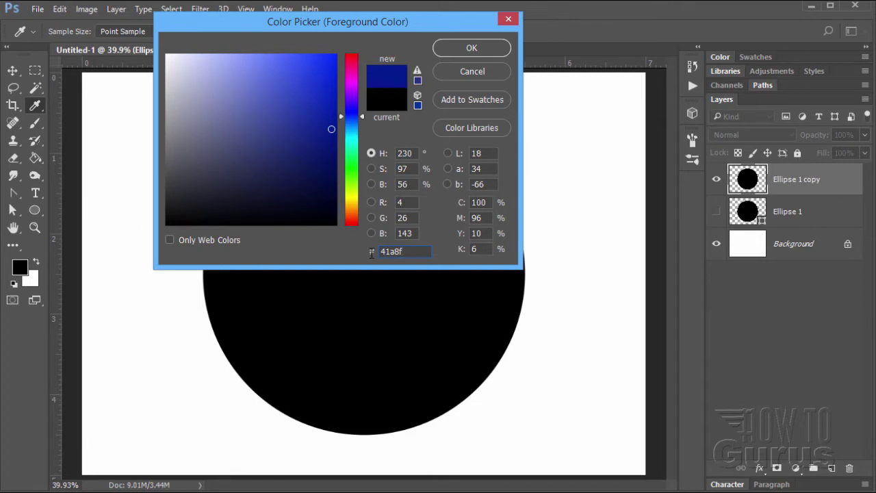
pyautogui.write('7')
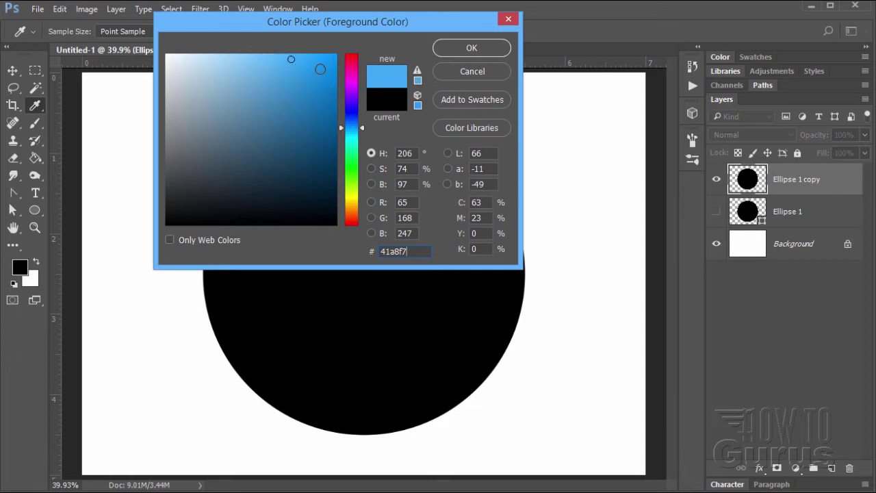
pyautogui.click(475, 43)
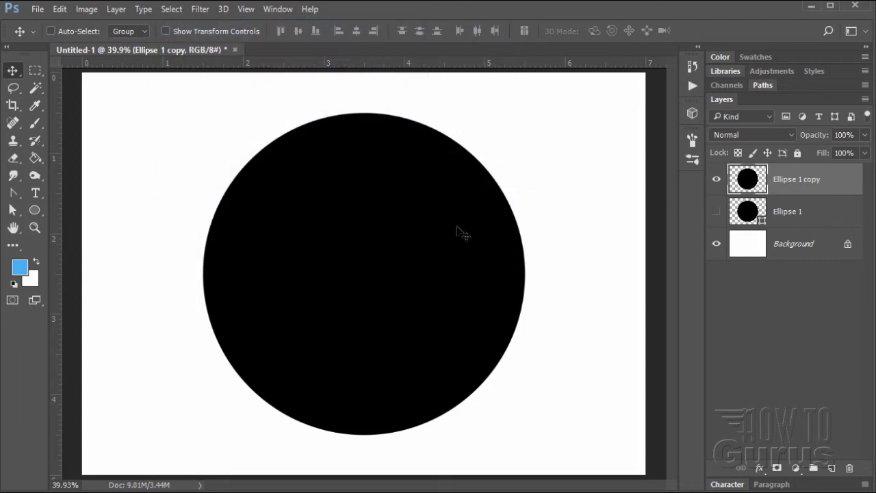
# Fill the circle on the Ellipse 1 copy layer with the blue foreground colour using the Paint Bucket
pyautogui.click(35, 157)
pyautogui.click(377, 245)
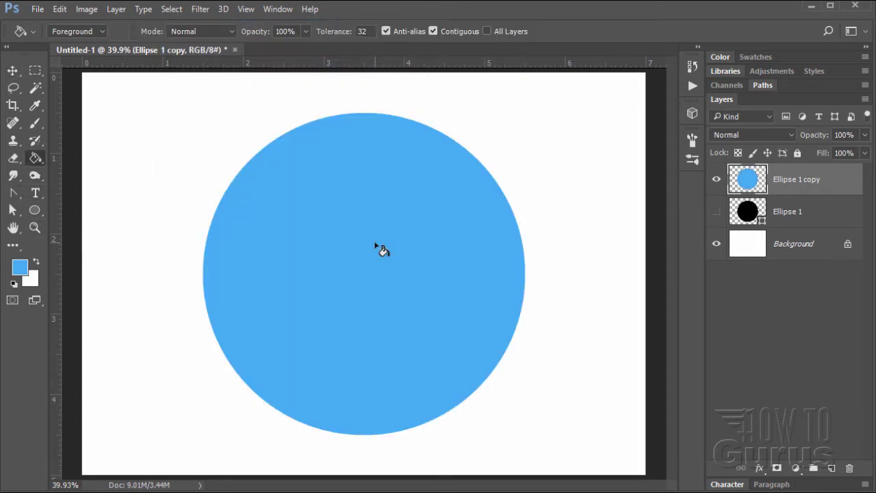
pyautogui.click(12, 71)
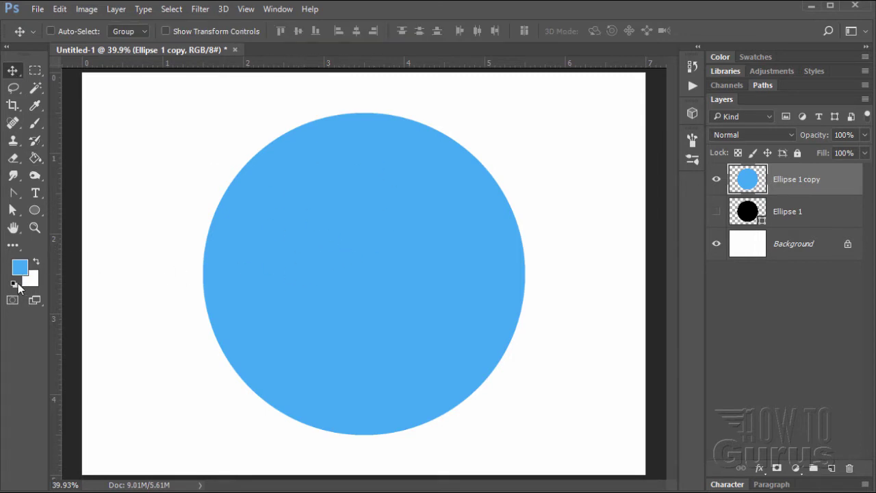
# Reset the colours to default black and white and add a capital F in Arial Black at 395 pt on the circle
pyautogui.click(14, 285)
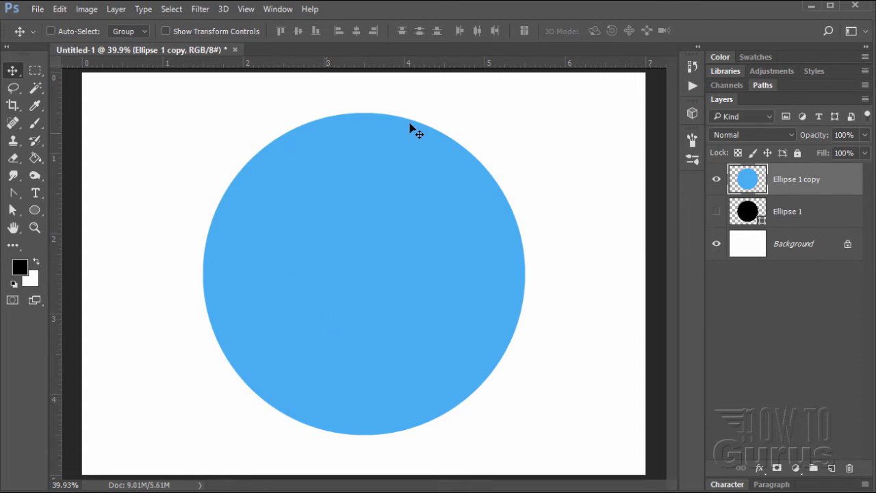
pyautogui.click(35, 193)
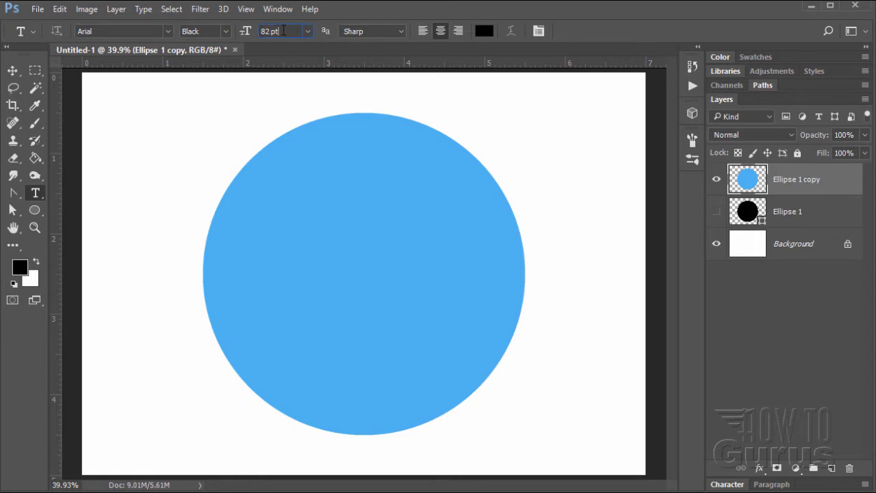
pyautogui.moveTo(283, 31); pyautogui.dragTo(258, 32)
pyautogui.write('395')
pyautogui.click(353, 274)
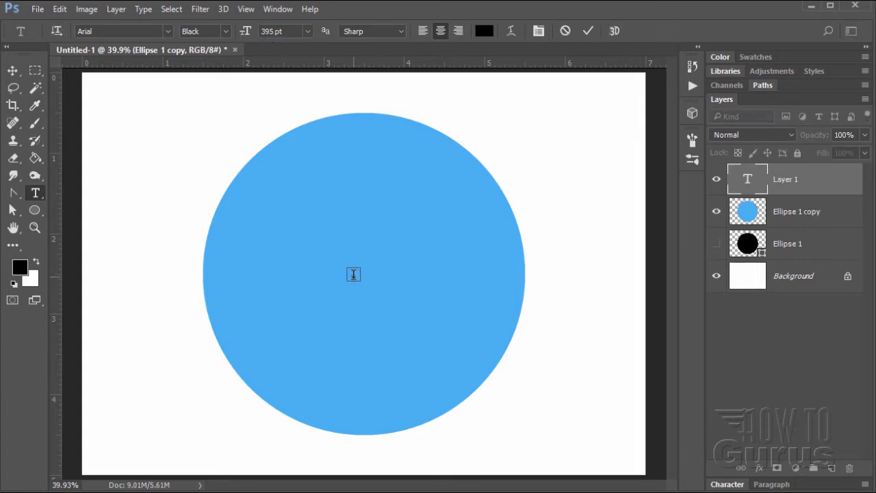
pyautogui.write('F')
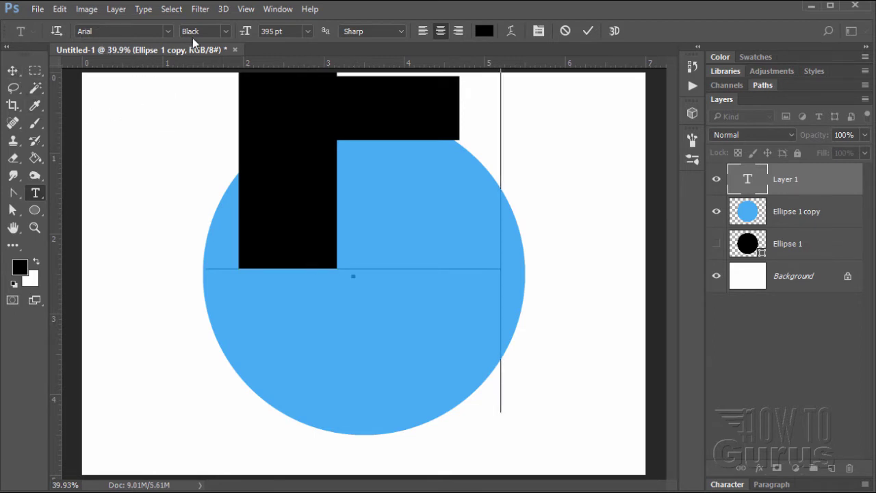
# Move the F down over the circle and nudge it right until its upper arm's lower corner meets the circle's edge
pyautogui.click(13, 71)
pyautogui.moveTo(288, 114); pyautogui.dragTo(305, 286)
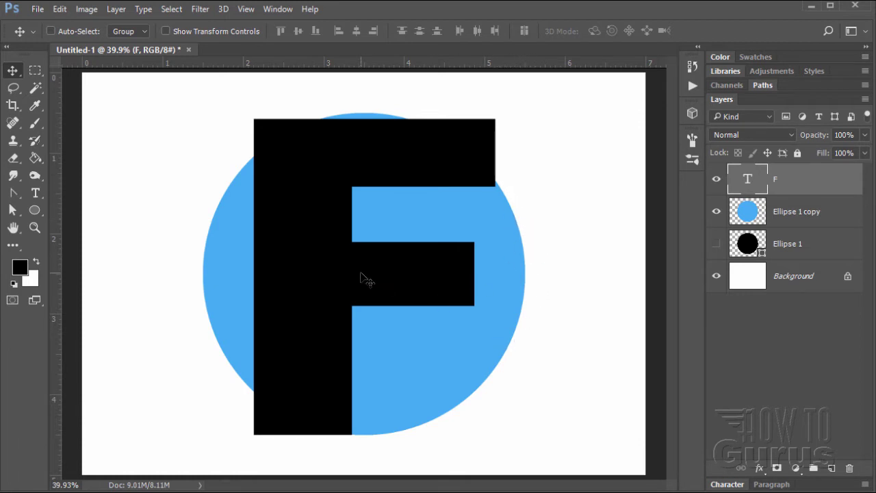
pyautogui.press('Right')
pyautogui.press('Left')
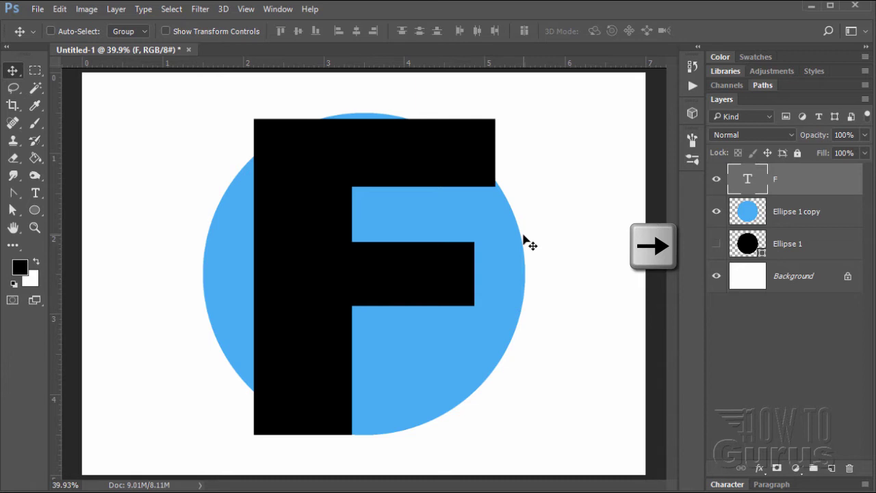
pyautogui.press('Right')
pyautogui.press('Right')
pyautogui.press('Right')
pyautogui.press('Right')
pyautogui.press('Right')
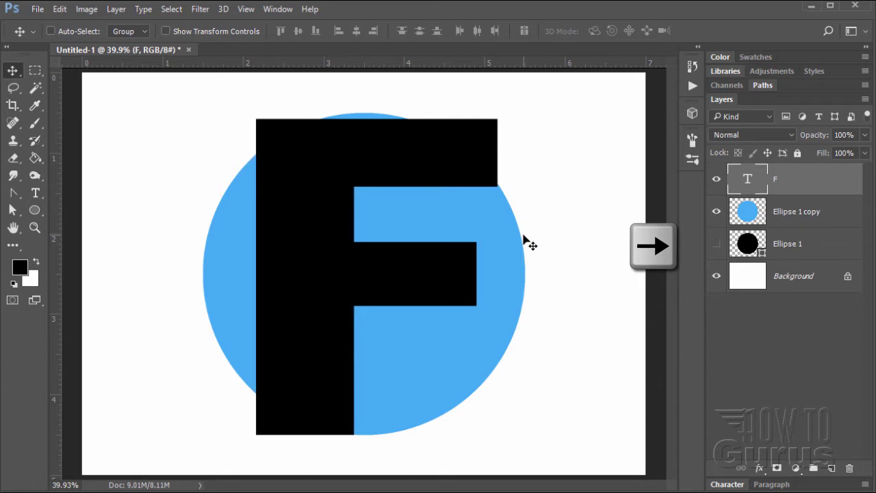
pyautogui.press('Right')
pyautogui.press('Right')
pyautogui.press('Right')
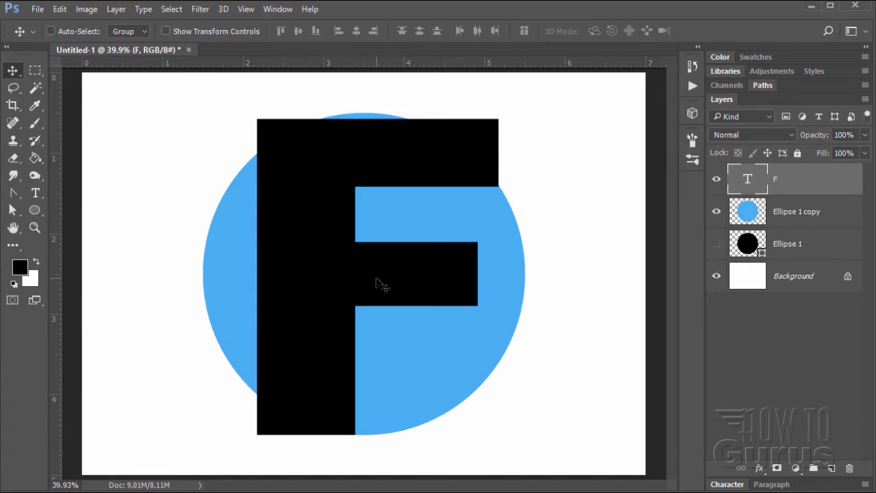
# Duplicate the Ellipse 1 copy layer and cut the F's outline out of the duplicate, hiding the F and Ellipse 1 copy layers
pyautogui.click(750, 211)
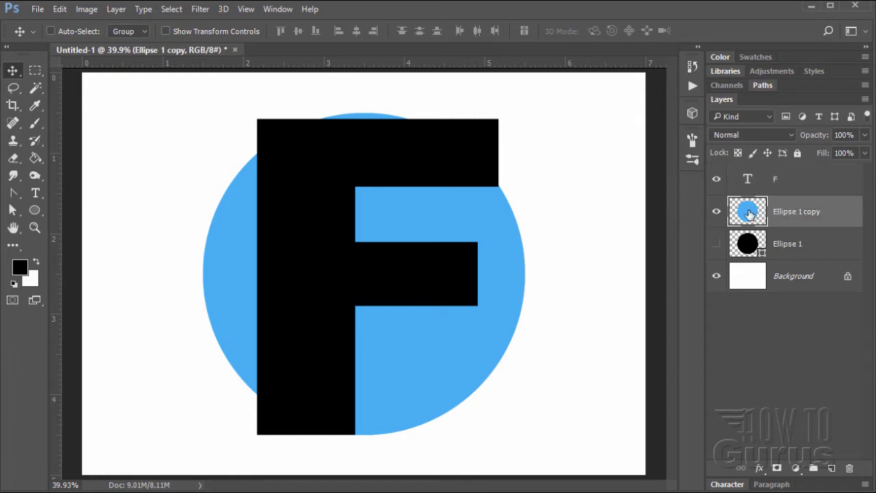
pyautogui.moveTo(808, 216); pyautogui.dragTo(831, 468)
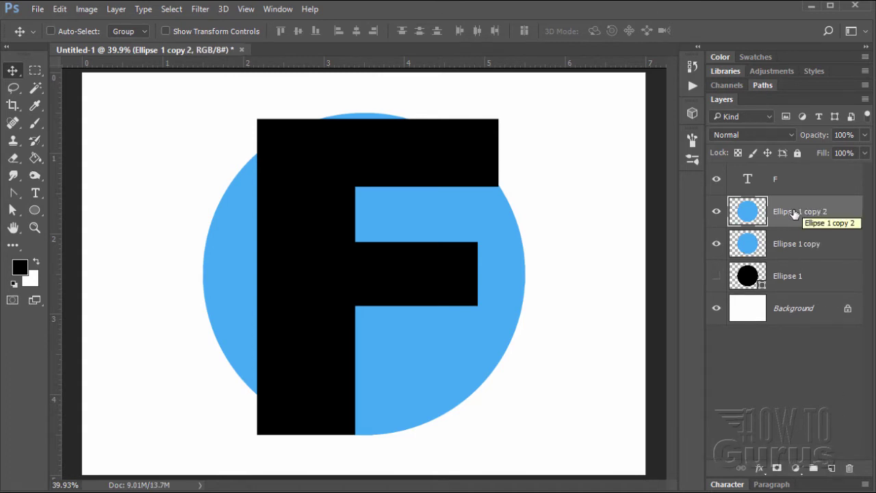
pyautogui.press('ctrl')
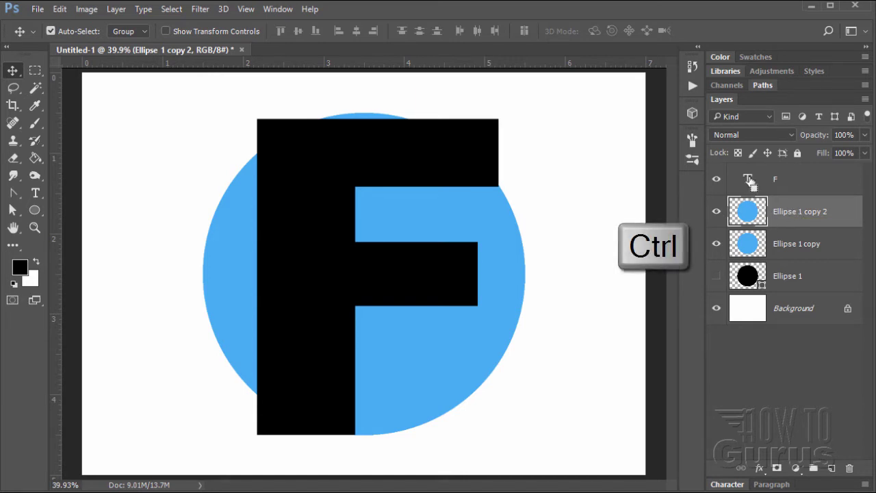
pyautogui.keyDown('ctrl'); pyautogui.click(750, 181); pyautogui.keyUp('ctrl')
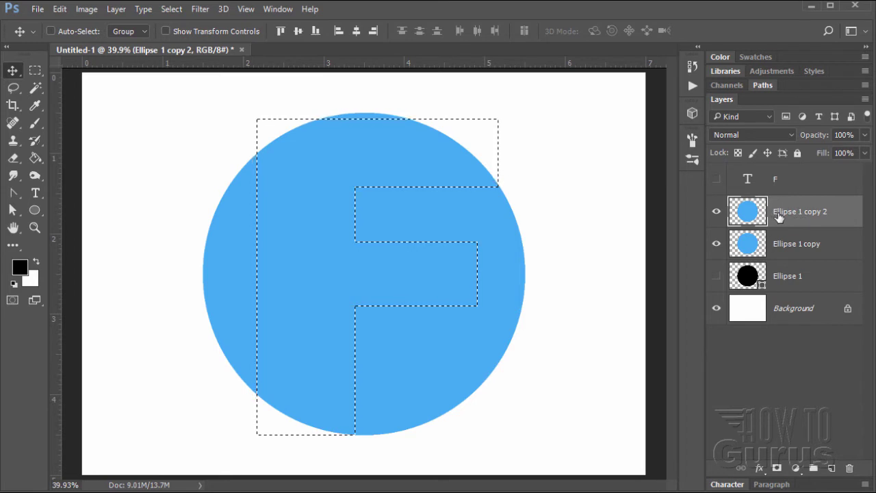
pyautogui.press('Delete')
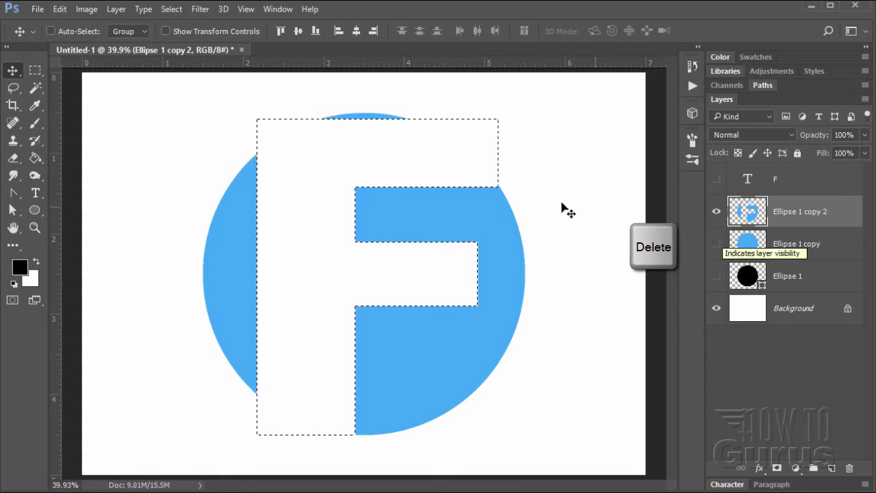
pyautogui.click(171, 9)
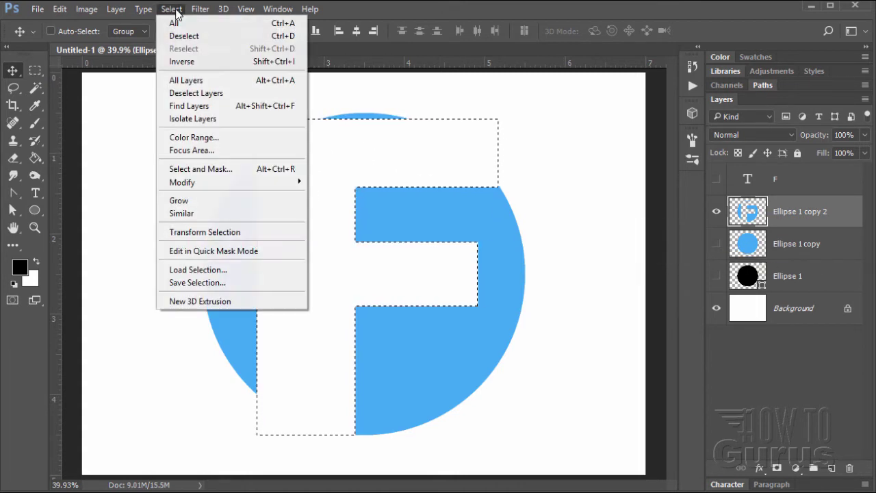
pyautogui.click(185, 36)
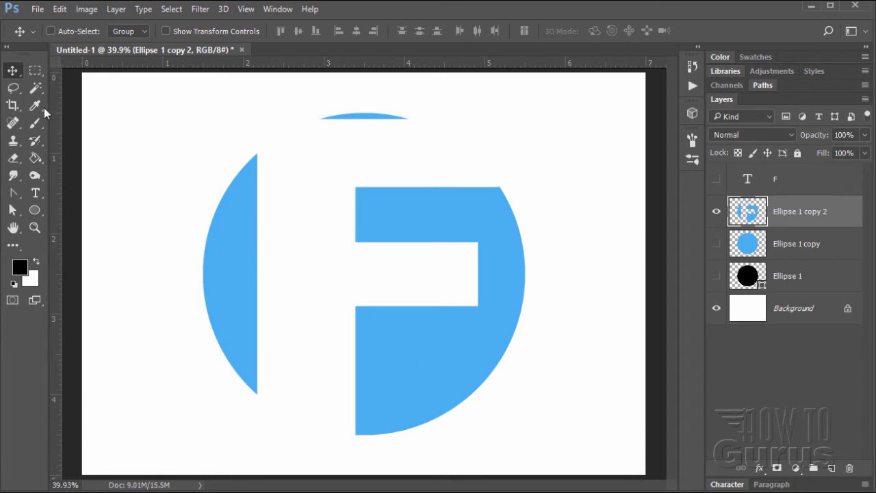
# Remove the thin sliver above the F cutout and the circle segment left of it with the Lasso, and clear the selection
pyautogui.click(14, 89)
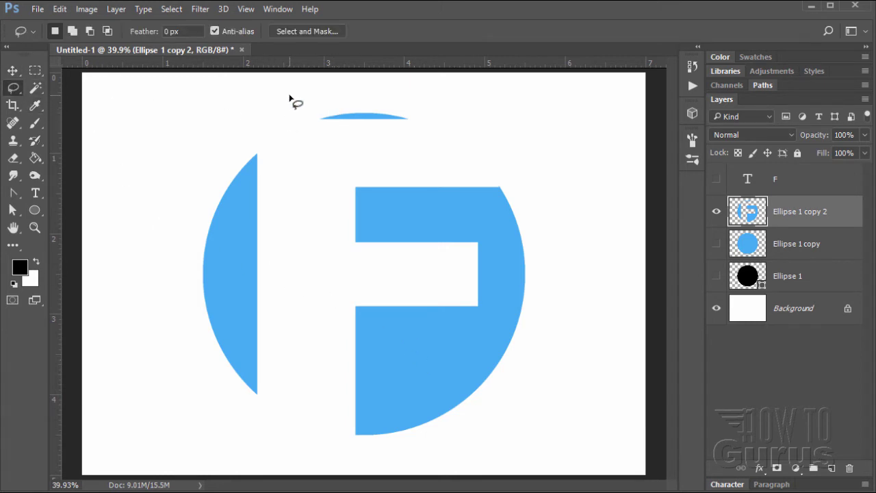
pyautogui.moveTo(290, 98)
pyautogui.mouseDown()
pyautogui.moveTo(300, 122)
pyautogui.moveTo(414, 156)
pyautogui.moveTo(449, 110)
pyautogui.moveTo(368, 85)
pyautogui.moveTo(287, 110)
pyautogui.mouseUp()
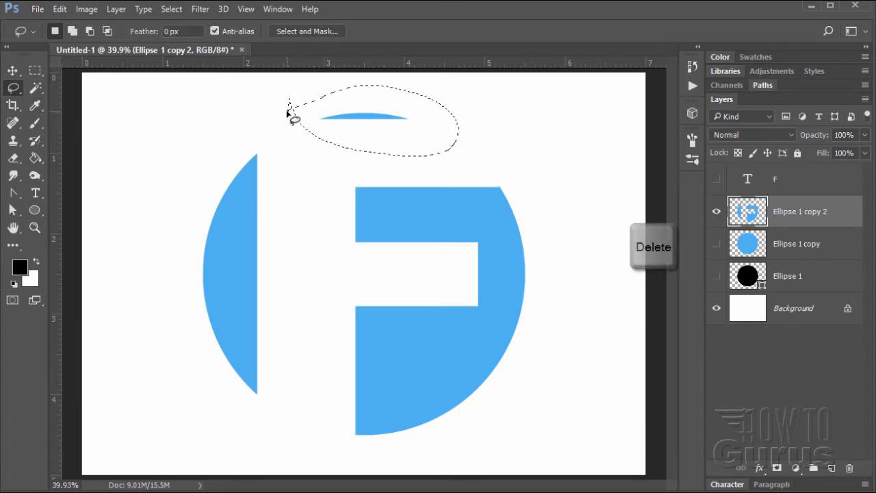
pyautogui.press('Delete')
pyautogui.moveTo(278, 161)
pyautogui.mouseDown()
pyautogui.moveTo(215, 134)
pyautogui.moveTo(168, 236)
pyautogui.moveTo(200, 384)
pyautogui.moveTo(255, 420)
pyautogui.moveTo(308, 348)
pyautogui.moveTo(274, 145)
pyautogui.mouseUp()
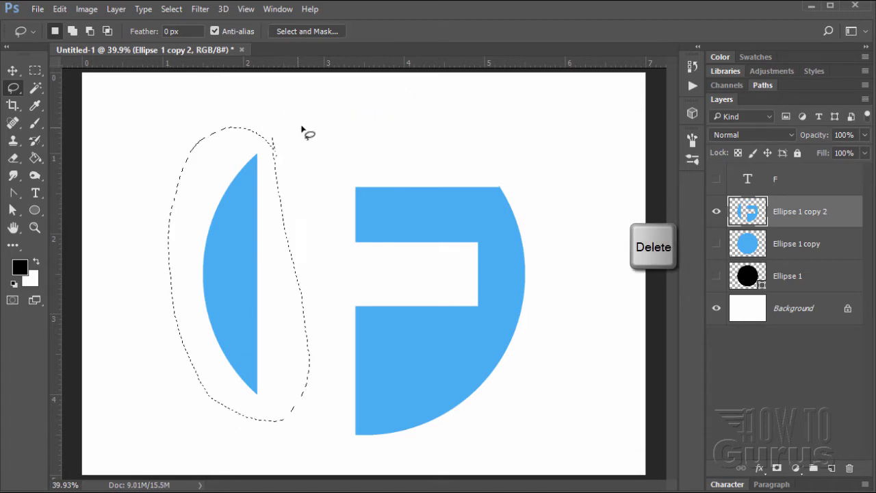
pyautogui.press('Delete')
pyautogui.click(235, 194)
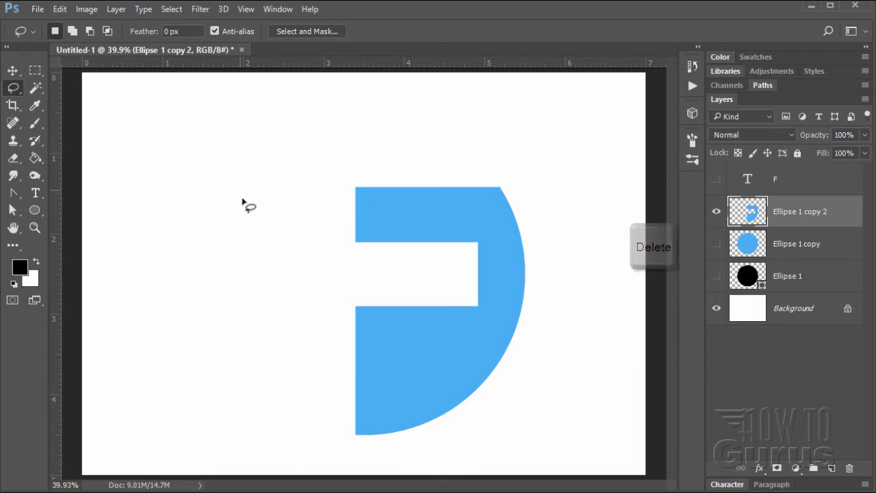
pyautogui.press('v')
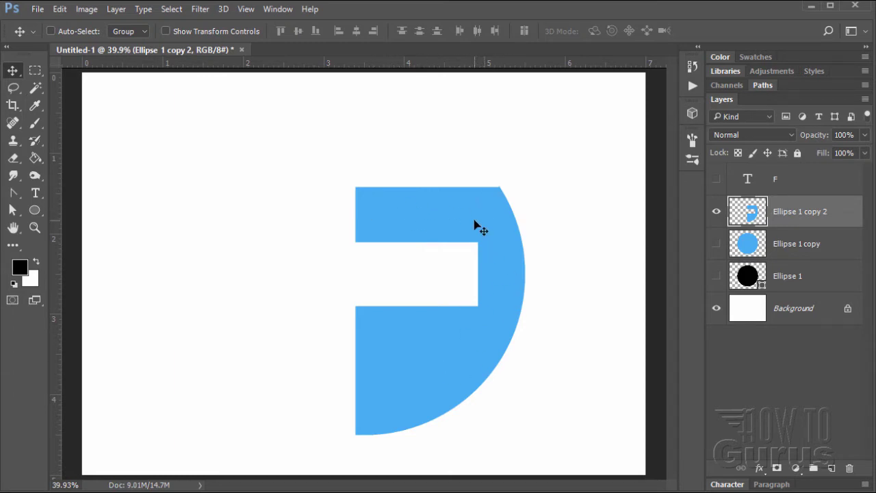
# Load the Patterns set in place of the current patterns and apply a white grid Pattern Overlay at 100% scale to Ellipse 1 copy 2
pyautogui.click(760, 471)
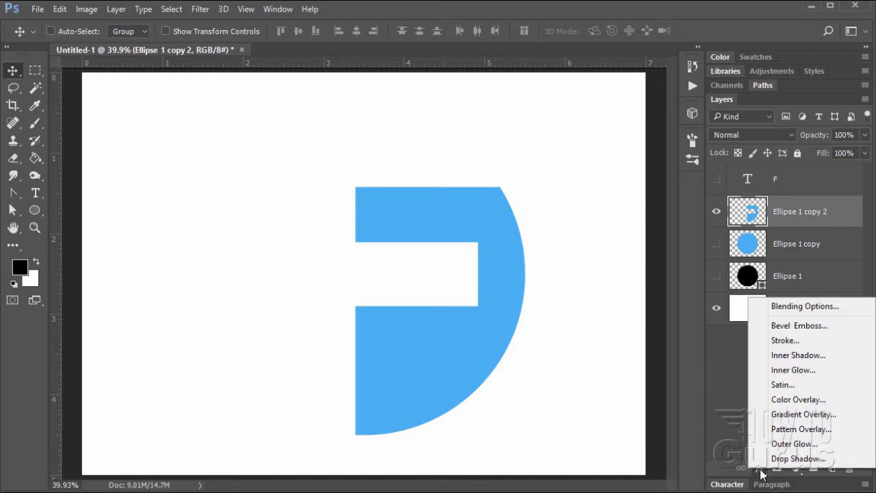
pyautogui.click(787, 429)
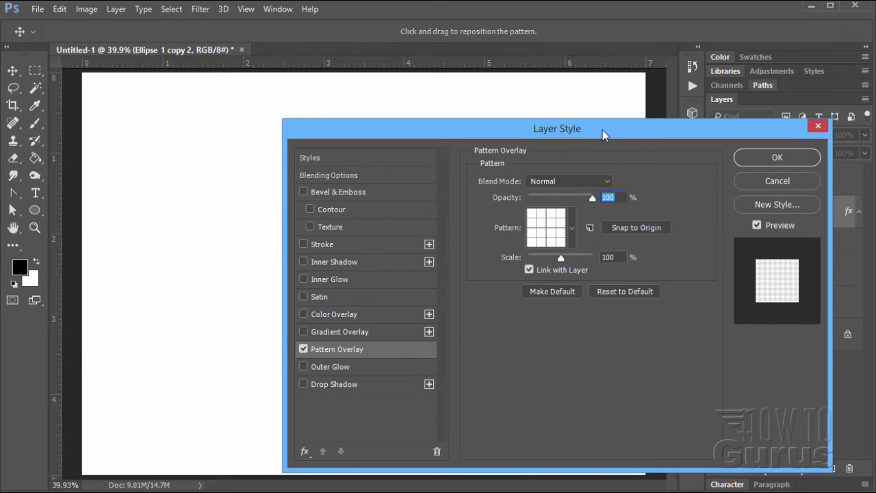
pyautogui.moveTo(602, 134); pyautogui.dragTo(548, 121)
pyautogui.click(520, 213)
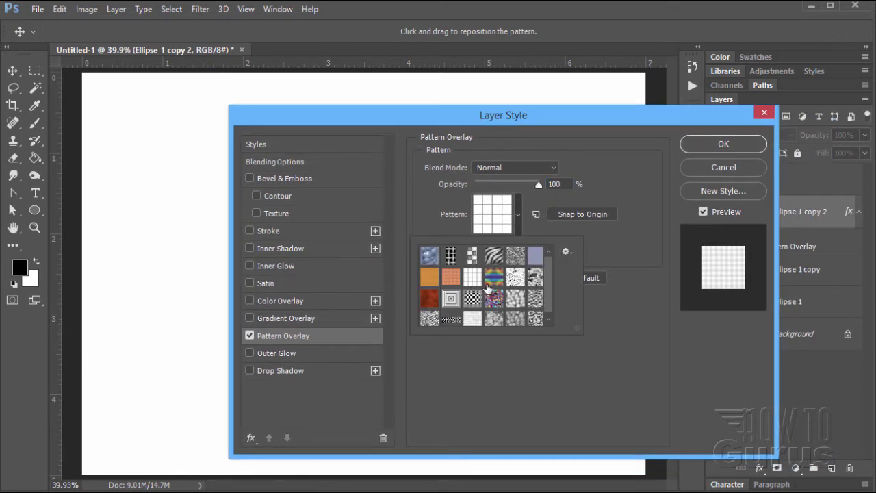
pyautogui.click(565, 252)
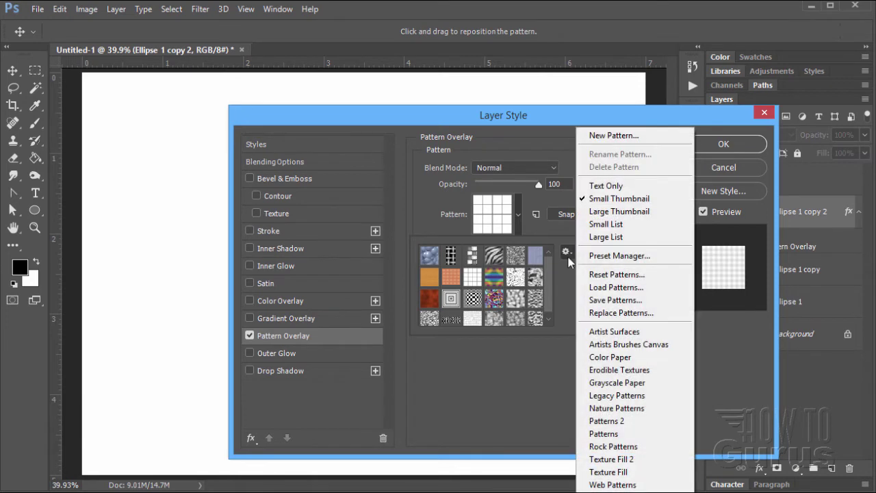
pyautogui.click(607, 435)
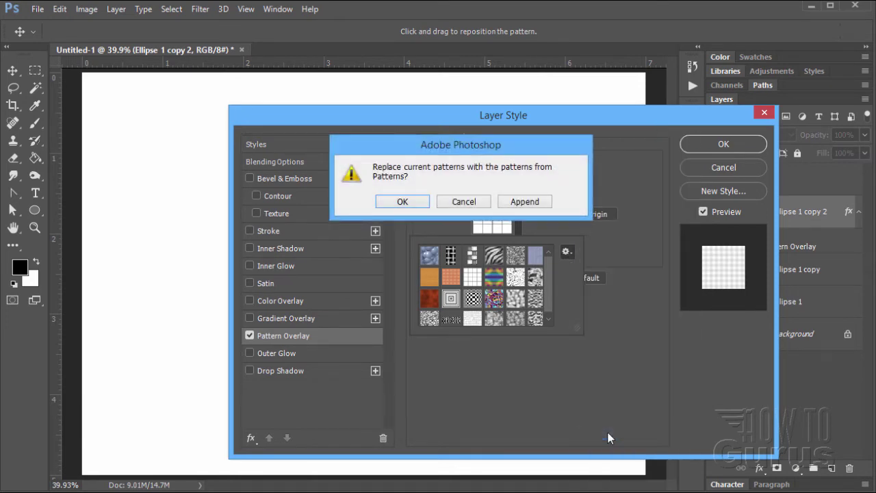
pyautogui.click(407, 206)
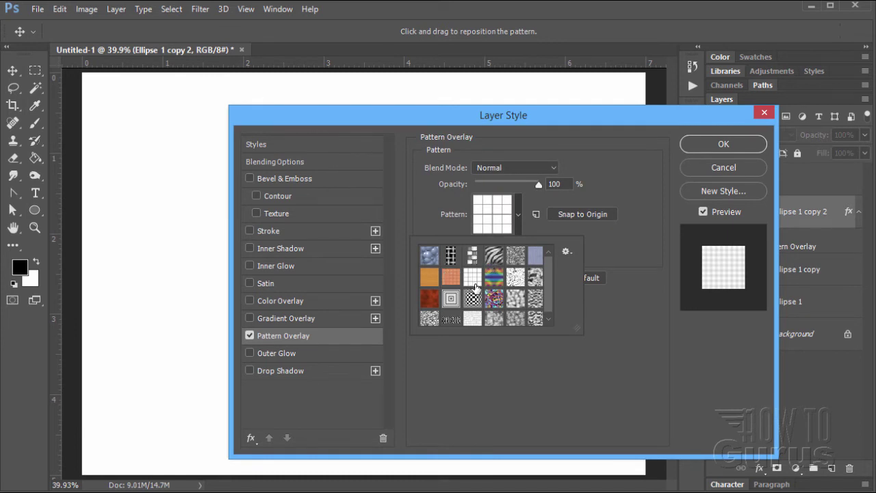
pyautogui.click(474, 280)
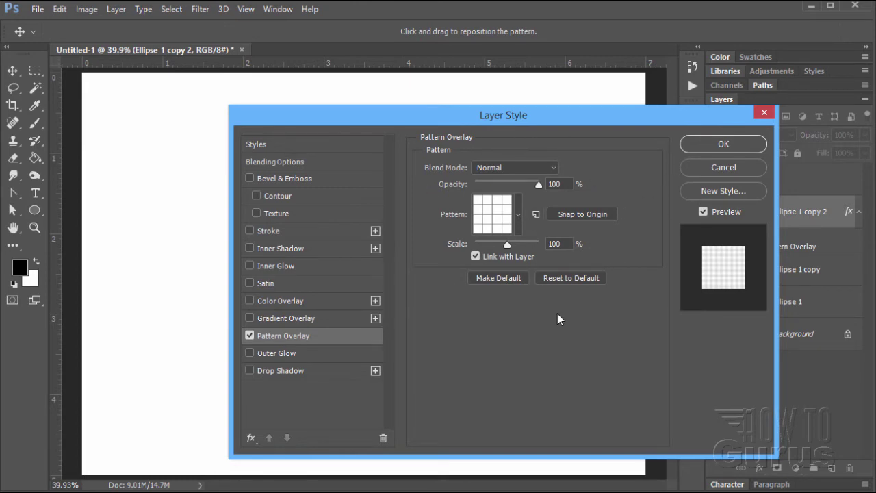
pyautogui.click(724, 143)
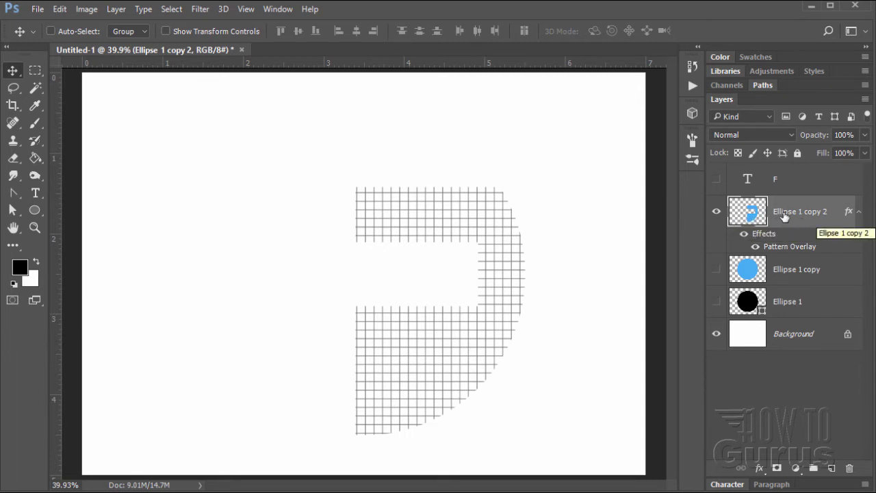
# Collapse the Ellipse 1 copy 2 effects, move that layer below Ellipse 1 copy, and show Ellipse 1 copy
pyautogui.click(861, 214)
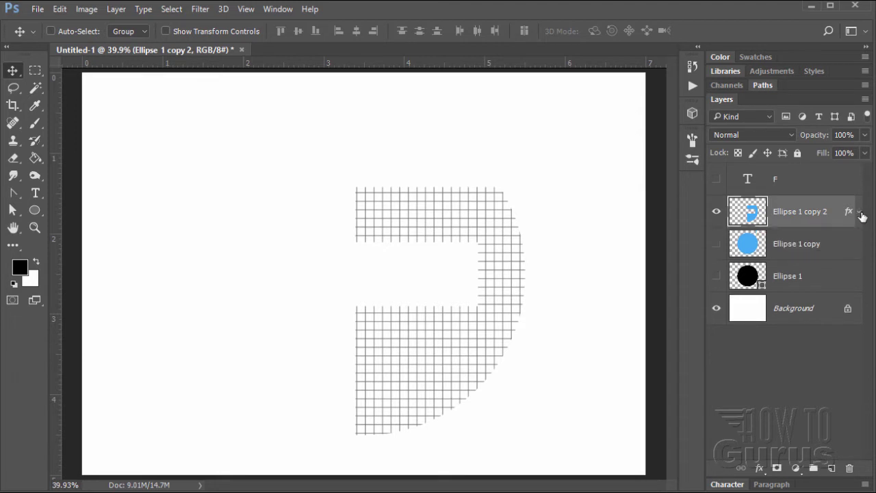
pyautogui.moveTo(784, 208); pyautogui.dragTo(785, 259)
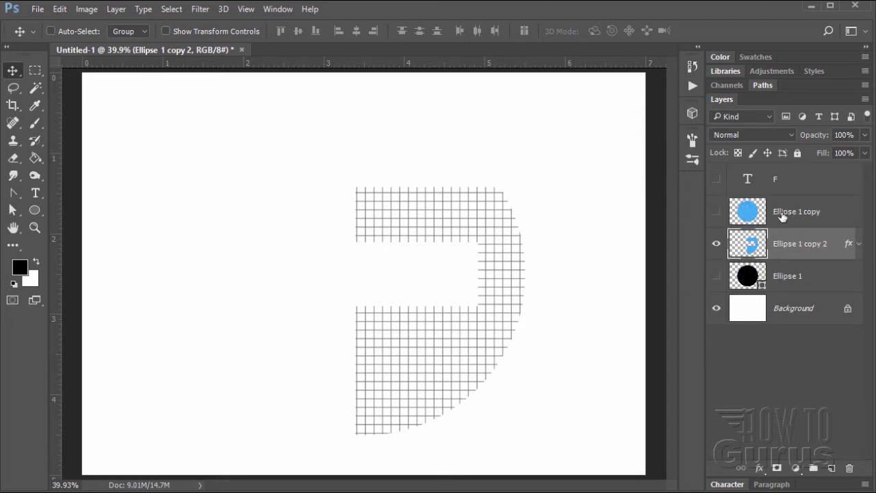
pyautogui.click(717, 213)
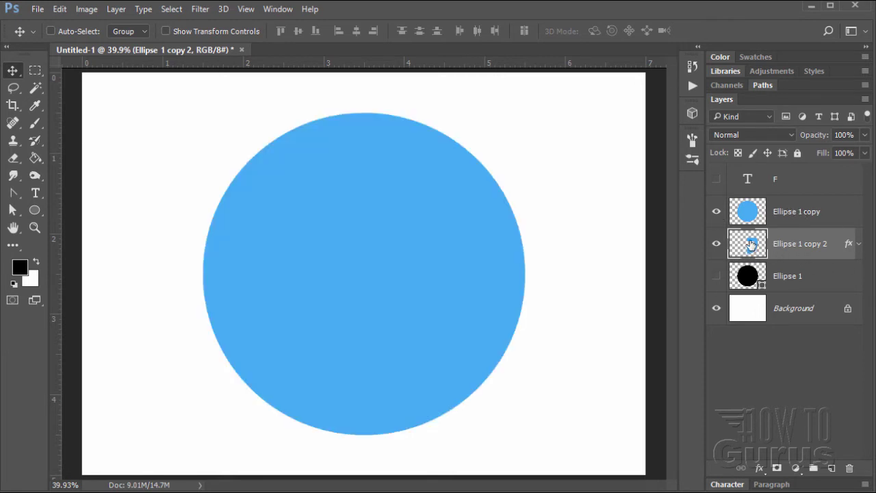
# Load the outline of Ellipse 1 copy 2 as a selection, delete that area from Ellipse 1 copy, and deselect
pyautogui.press('ctrl')
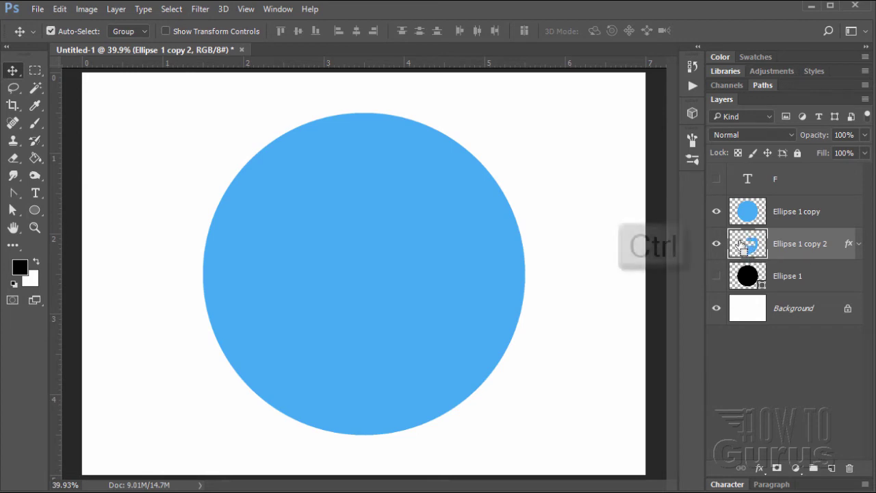
pyautogui.keyDown('ctrl'); pyautogui.click(750, 247); pyautogui.keyUp('ctrl')
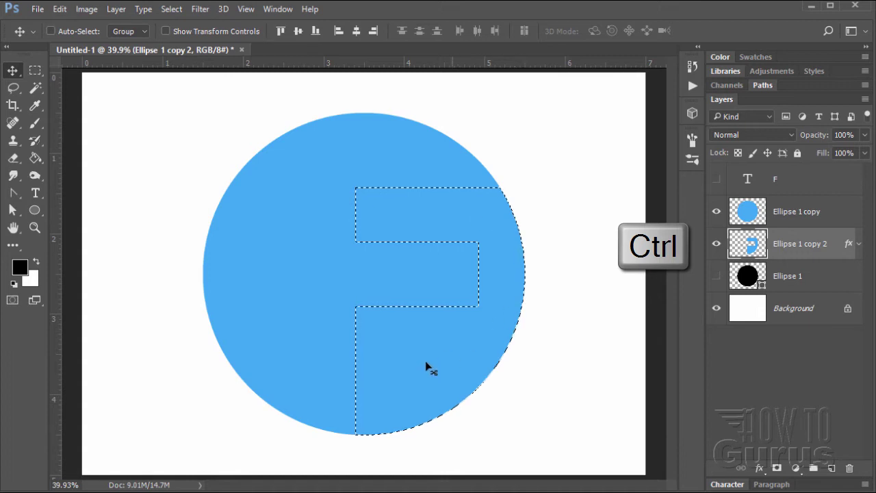
pyautogui.click(786, 217)
pyautogui.press('Delete')
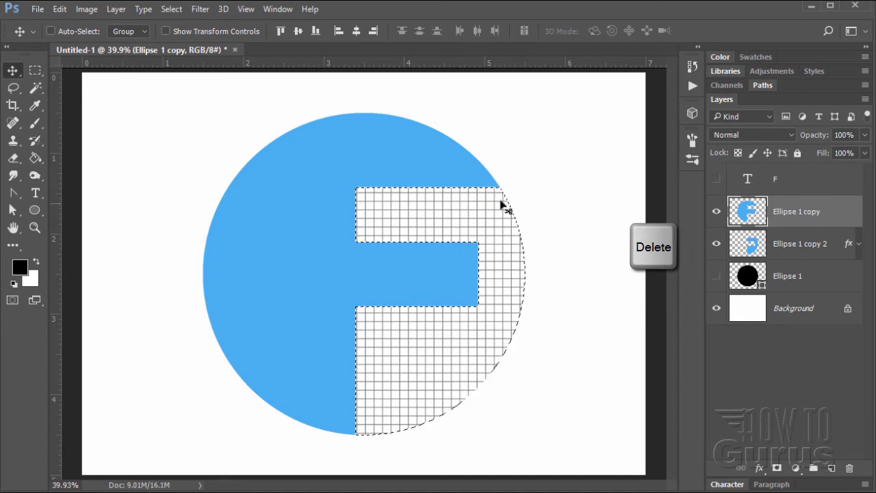
pyautogui.click(171, 9)
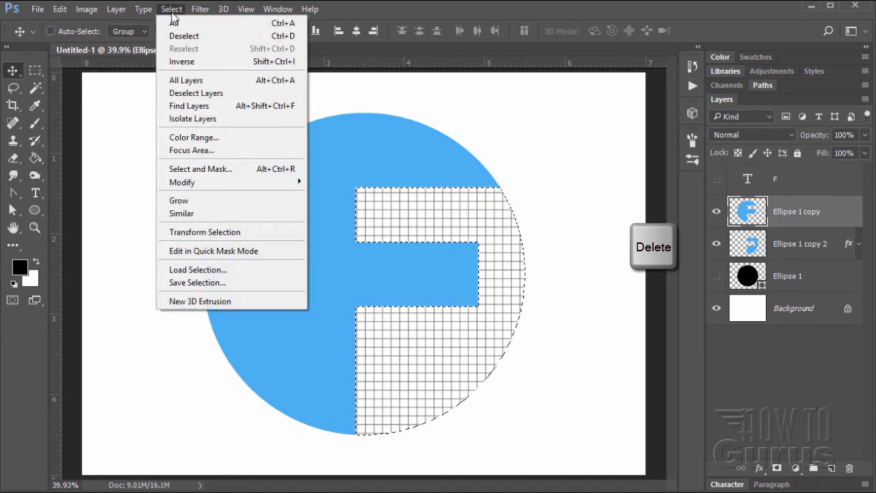
pyautogui.click(184, 36)
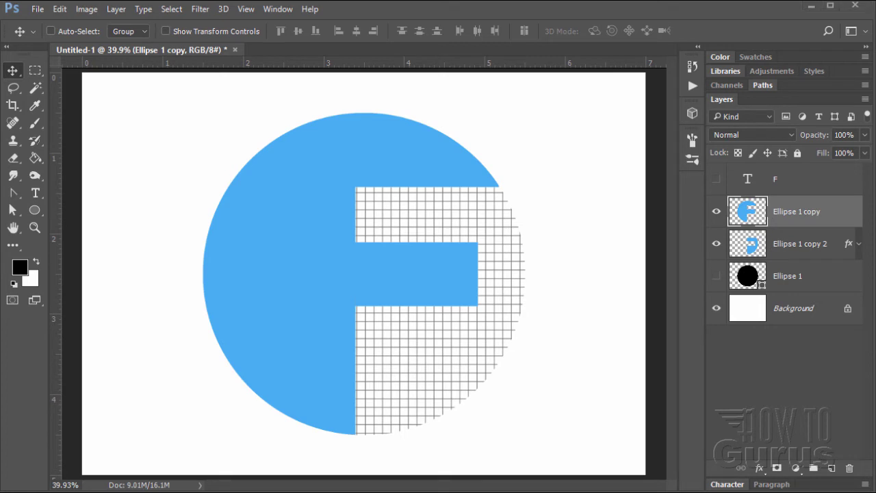
# Add a black-to-white Gradient Overlay to Ellipse 1 copy, comparing it with and without Reverse and leaving Reverse on
pyautogui.click(760, 470)
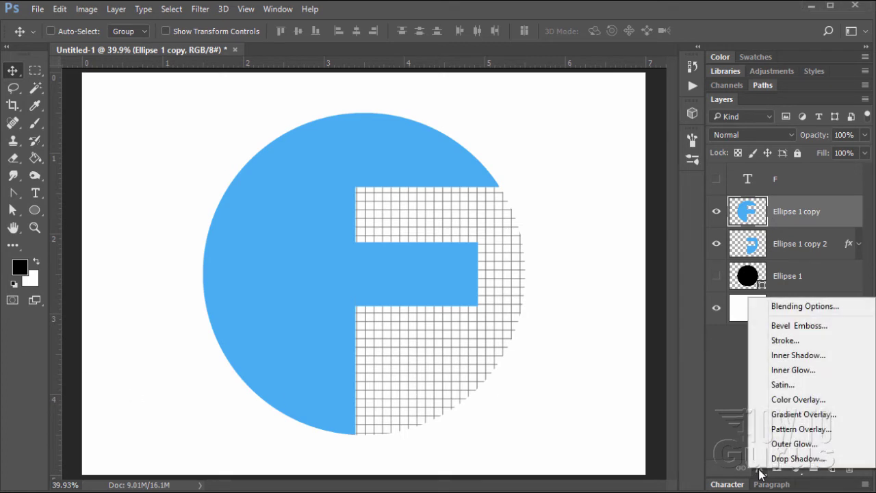
pyautogui.click(785, 414)
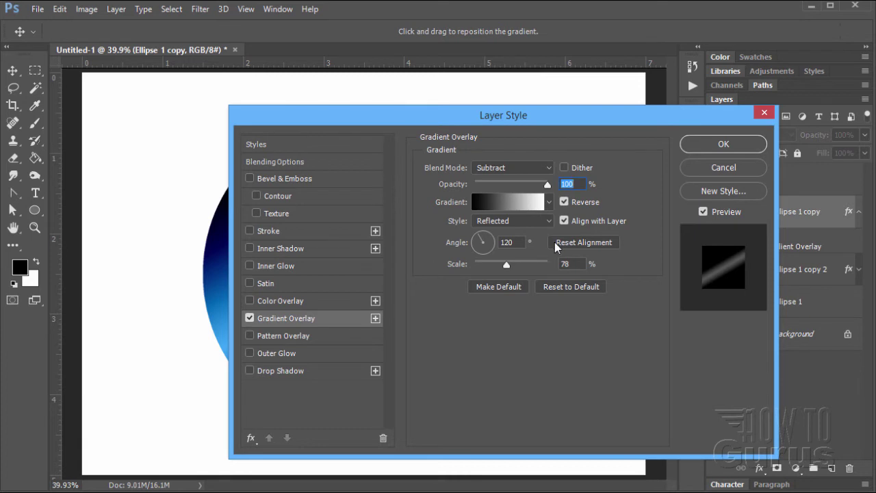
pyautogui.click(564, 202)
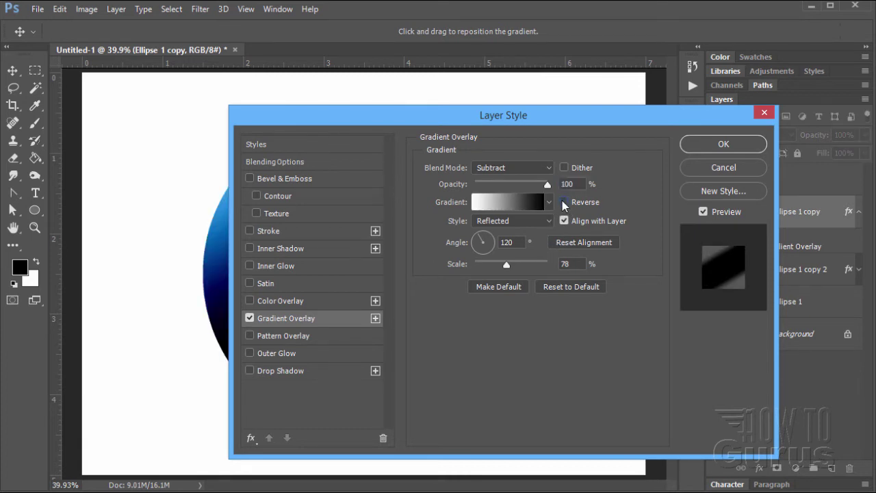
pyautogui.click(564, 202)
pyautogui.click(564, 202)
pyautogui.click(563, 203)
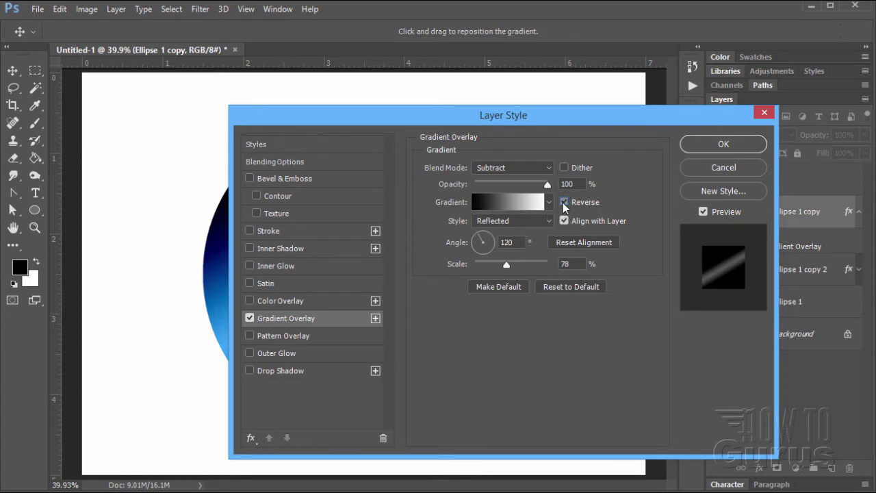
pyautogui.click(564, 202)
pyautogui.click(565, 202)
# Use the Reflected style and Subtract blend mode for the Gradient Overlay, and check the gradient on the F shape
pyautogui.click(550, 223)
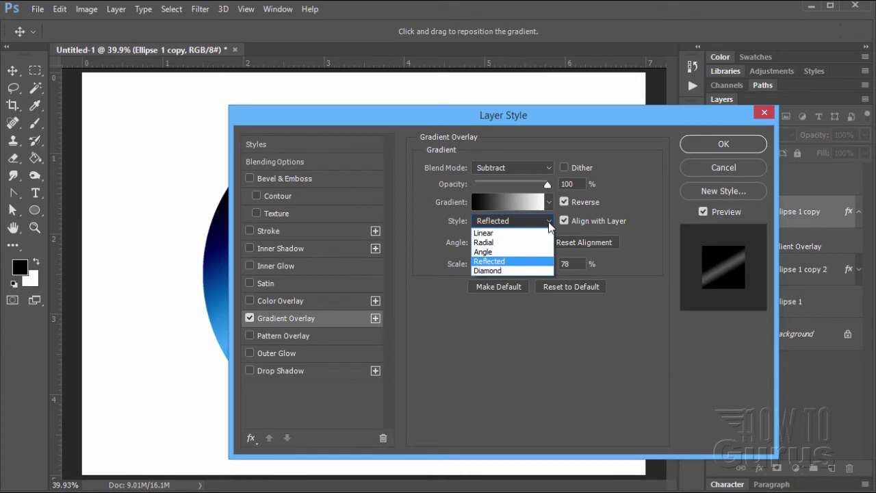
pyautogui.click(549, 223)
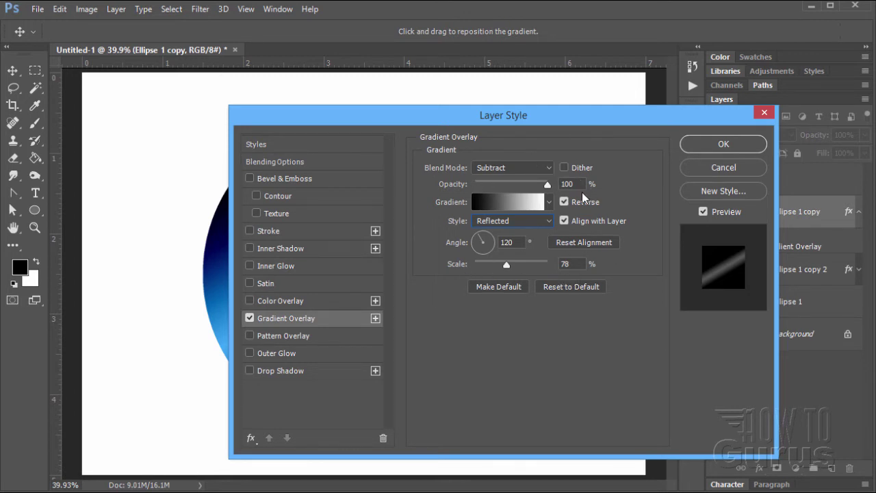
pyautogui.click(547, 167)
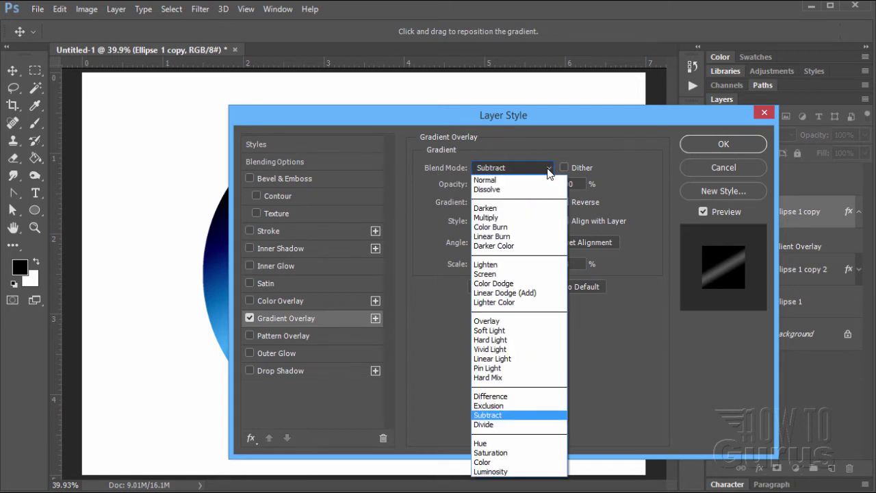
pyautogui.click(487, 415)
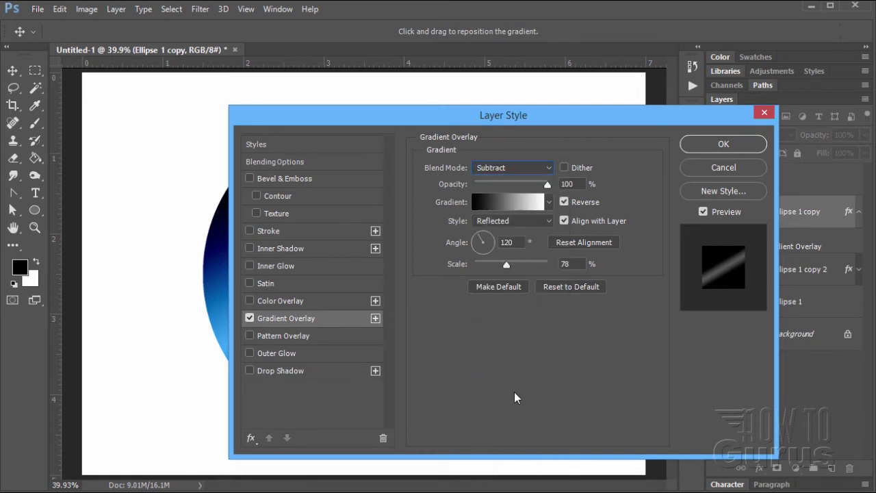
pyautogui.moveTo(385, 124); pyautogui.dragTo(679, 135)
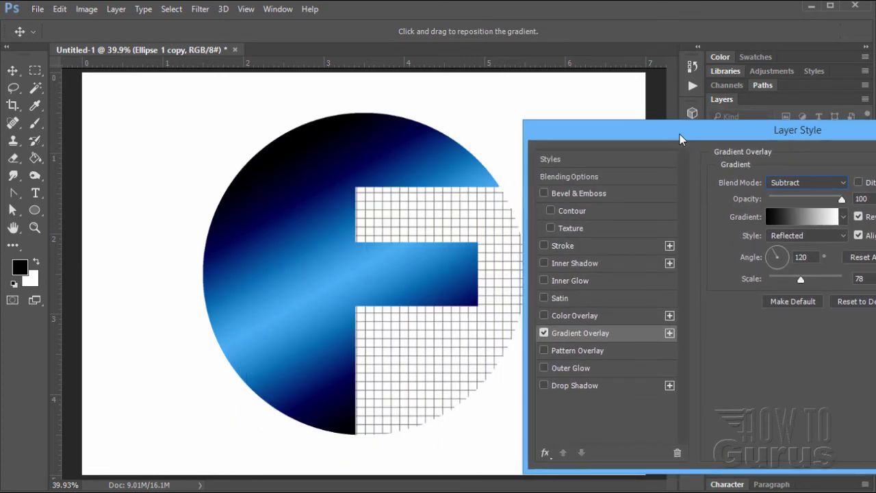
pyautogui.moveTo(675, 132); pyautogui.dragTo(455, 117)
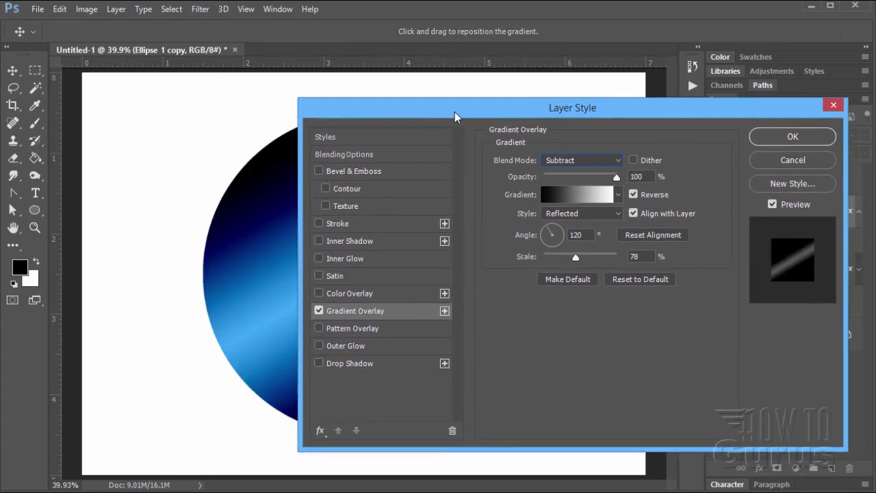
# Add a Multiply Drop Shadow at 60% opacity, 90° angle, 15 px distance and 5 px size, and check it on the artwork
pyautogui.click(365, 366)
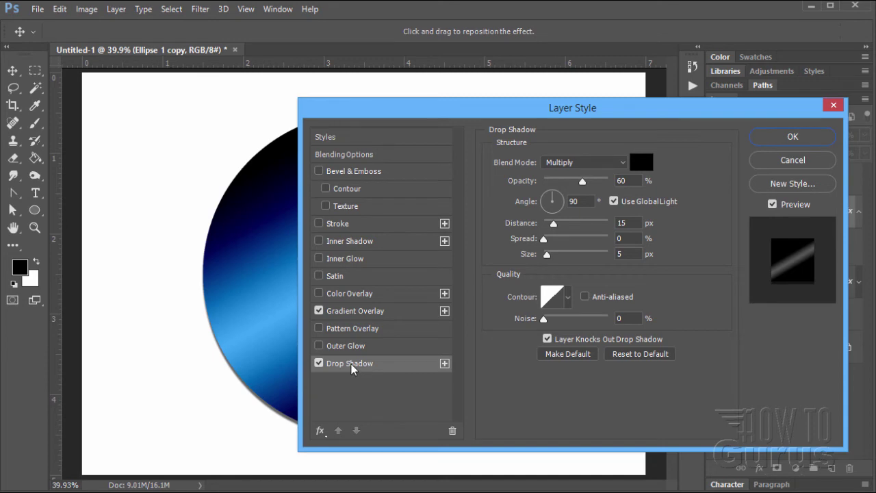
pyautogui.moveTo(382, 112); pyautogui.dragTo(600, 156)
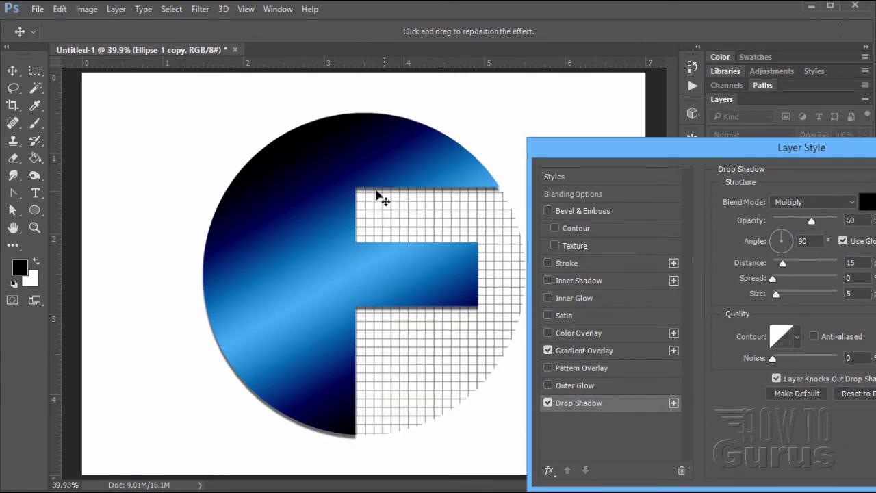
pyautogui.moveTo(580, 146); pyautogui.dragTo(263, 113)
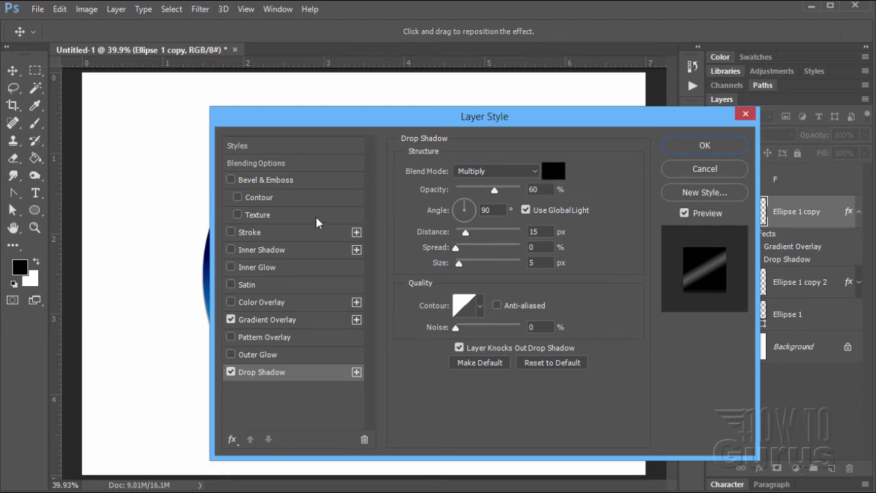
# Add a Chisel Hard Inner Bevel with 43% depth and 18 px size, and check its edges on the F shape
pyautogui.click(252, 181)
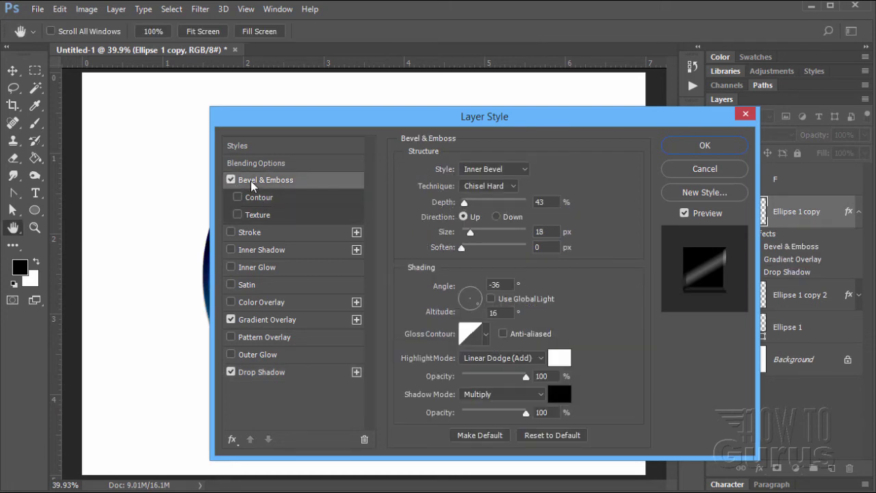
pyautogui.moveTo(290, 127); pyautogui.dragTo(609, 270)
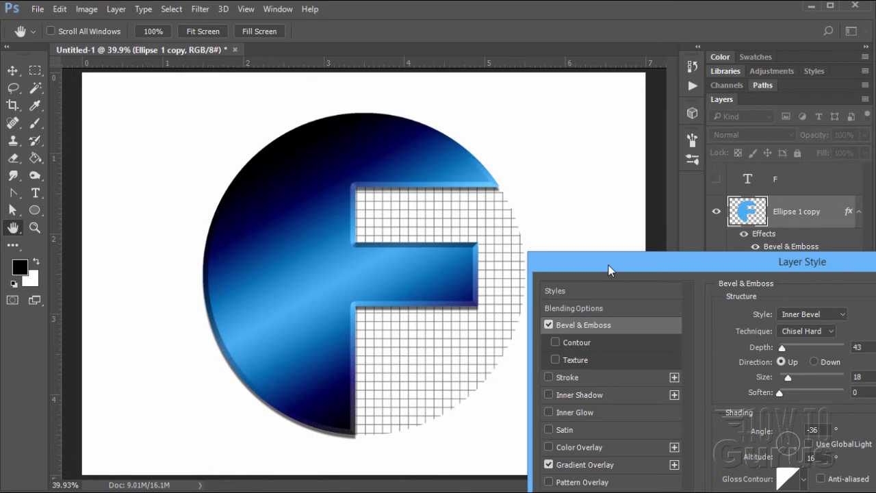
pyautogui.moveTo(605, 265); pyautogui.dragTo(246, 83)
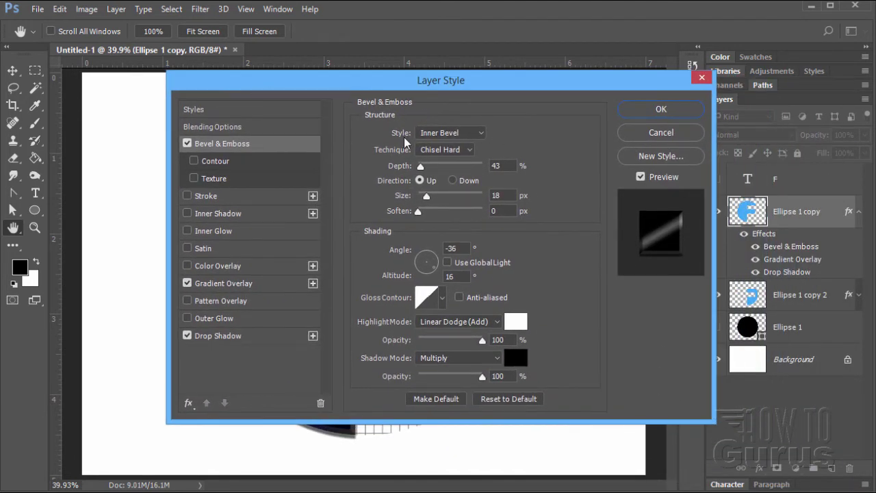
pyautogui.click(469, 152)
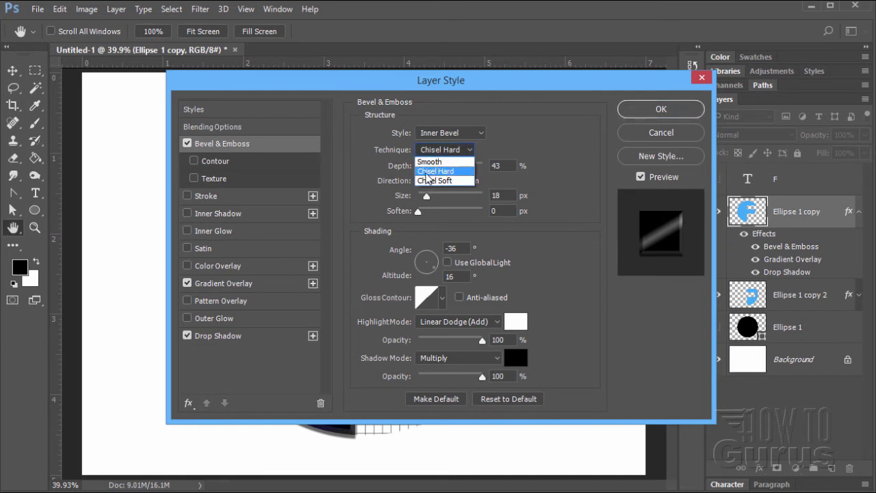
pyautogui.click(426, 172)
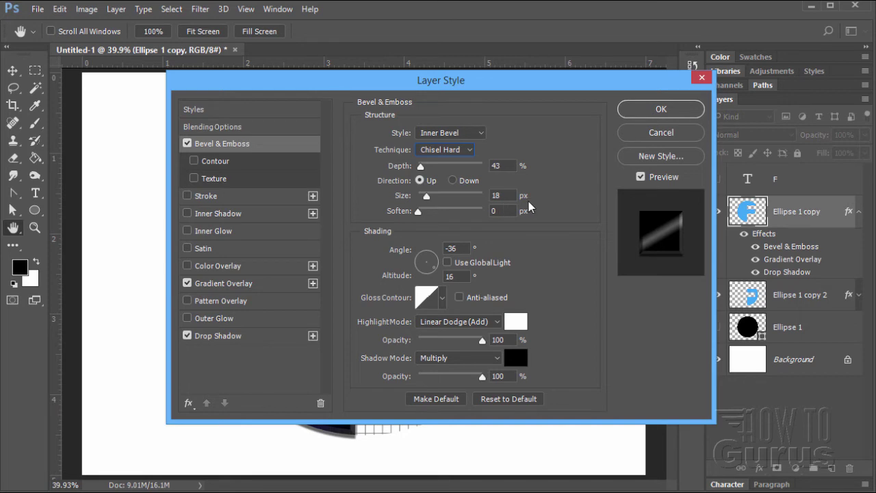
pyautogui.moveTo(479, 93); pyautogui.dragTo(737, 131)
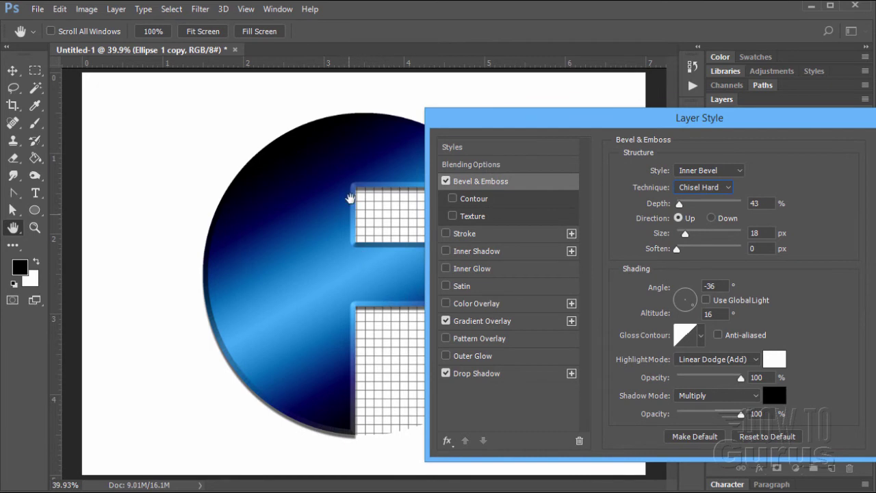
pyautogui.moveTo(568, 124); pyautogui.dragTo(334, 97)
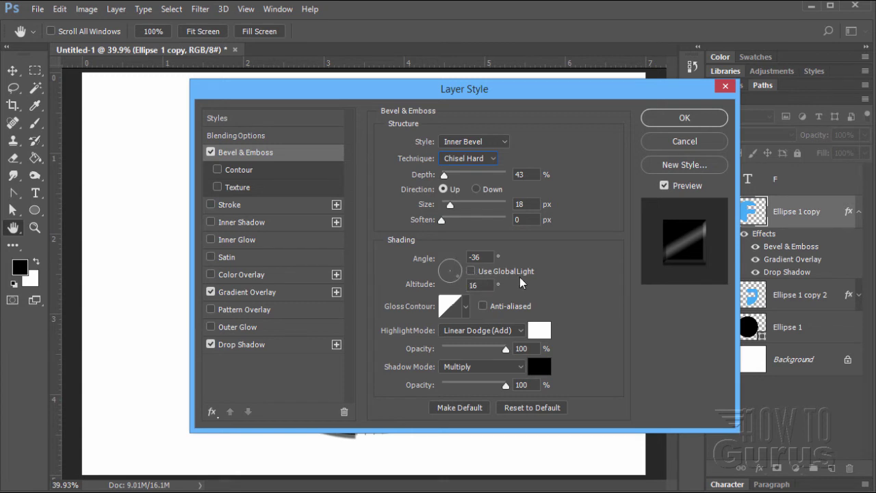
# Leave Use Global Light off for the bevel at -36° angle and 16° altitude, and apply the layer styles
pyautogui.click(472, 273)
pyautogui.click(472, 272)
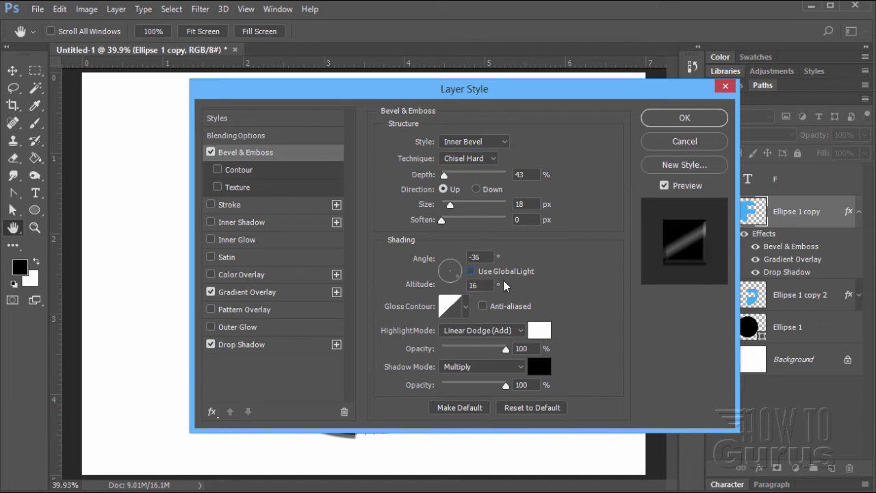
pyautogui.click(472, 274)
pyautogui.click(470, 273)
pyautogui.moveTo(359, 94); pyautogui.dragTo(657, 152)
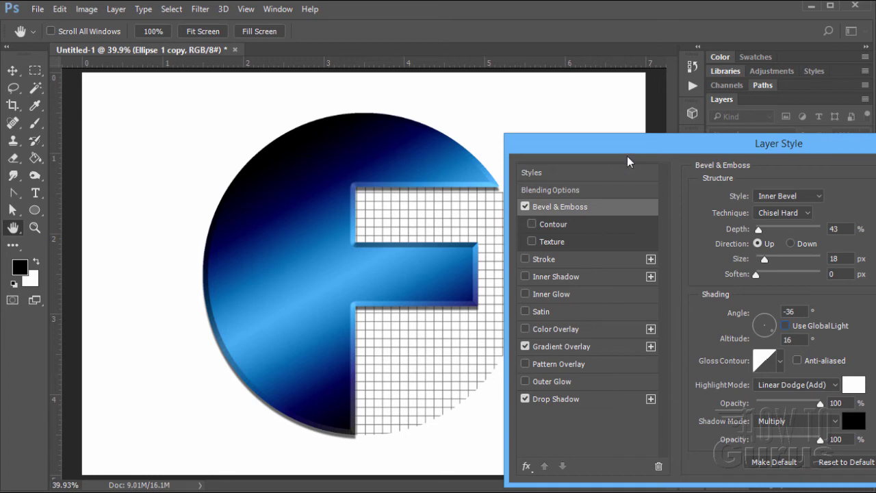
pyautogui.moveTo(627, 156); pyautogui.dragTo(292, 125)
pyautogui.click(661, 143)
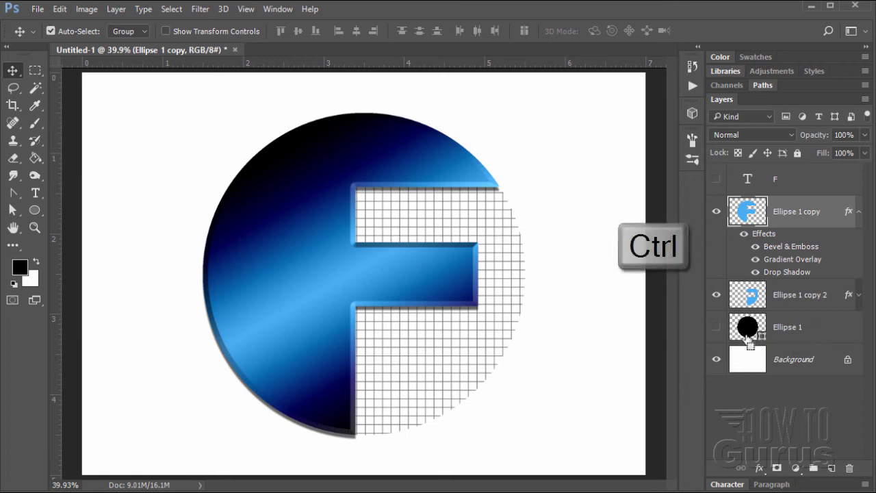
# Load the full circle of the Ellipse 1 layer as a selection and contract it by 50 pixels
pyautogui.keyDown('ctrl'); pyautogui.click(751, 332); pyautogui.keyUp('ctrl')
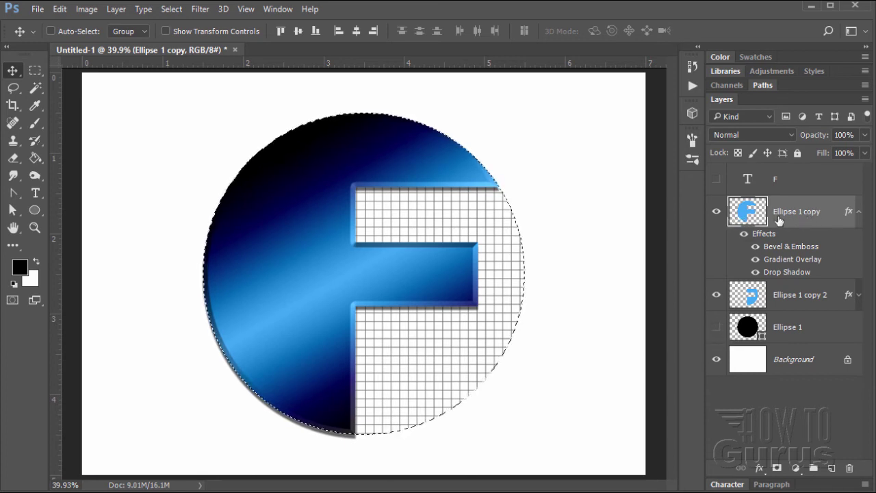
pyautogui.click(175, 10)
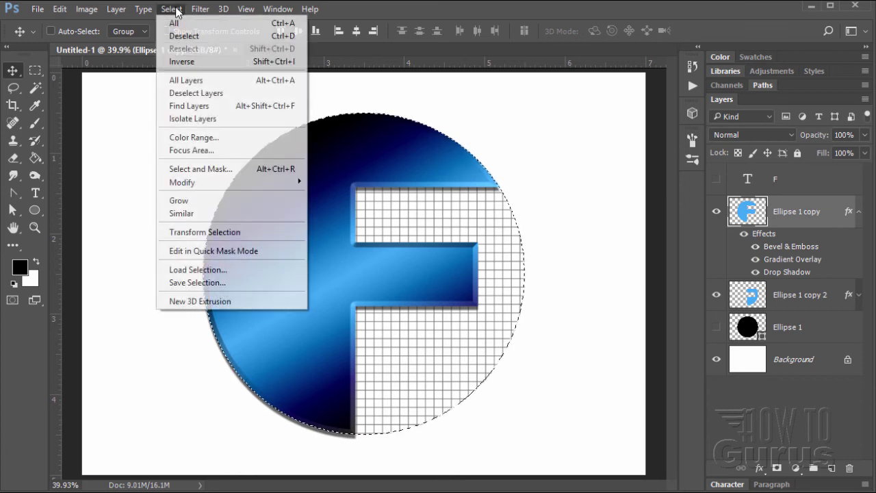
pyautogui.moveTo(219, 187)
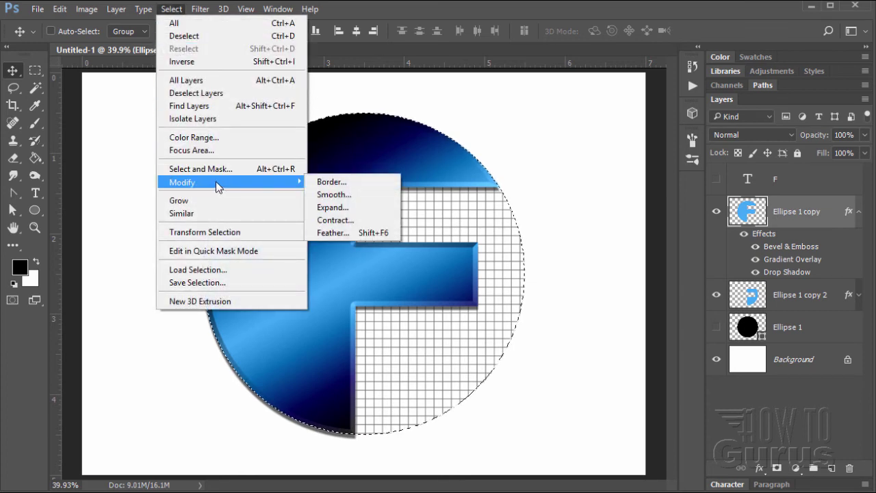
pyautogui.click(334, 220)
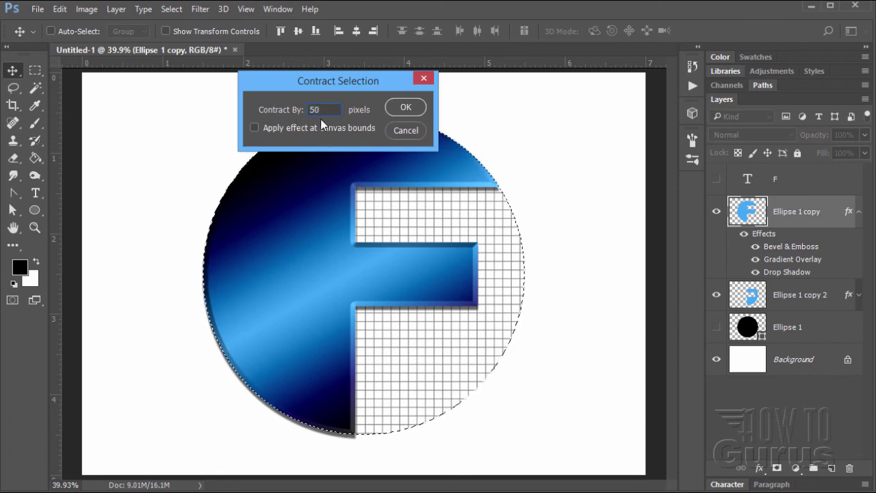
pyautogui.click(409, 108)
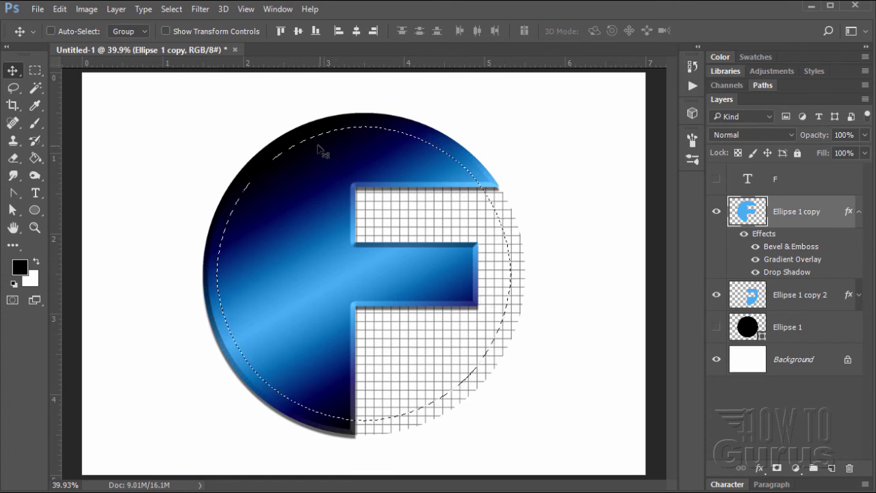
# Turn the contracted circular selection into a border selection 15 pixels wide
pyautogui.click(165, 14)
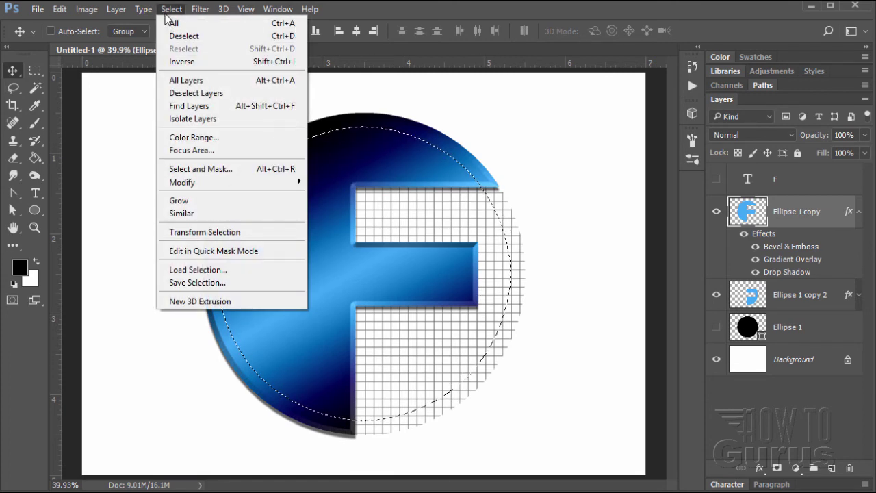
pyautogui.moveTo(239, 182)
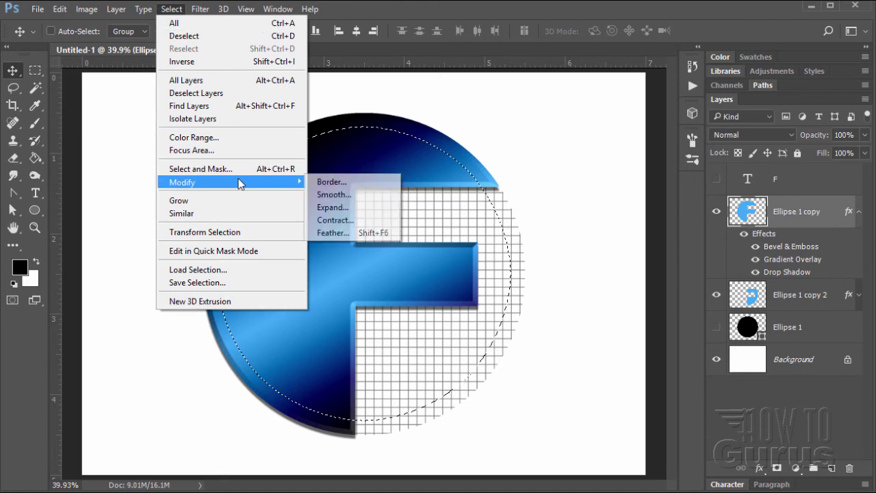
pyautogui.click(331, 182)
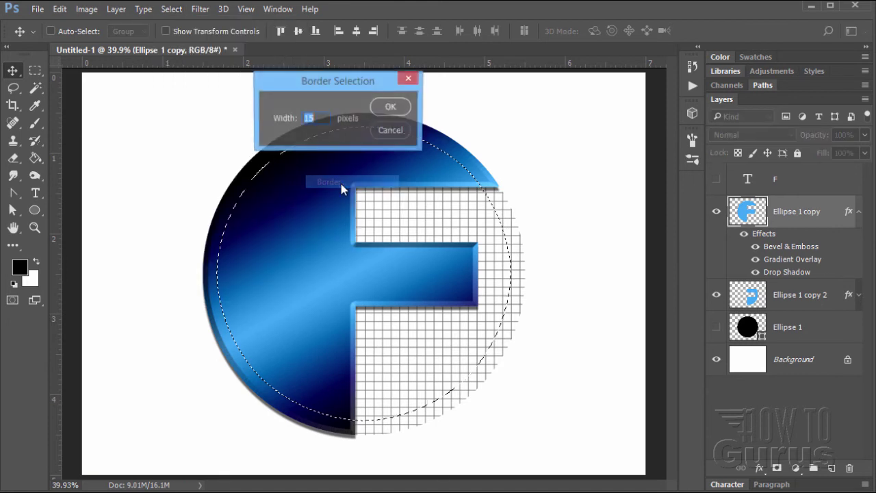
pyautogui.moveTo(286, 84); pyautogui.dragTo(462, 141)
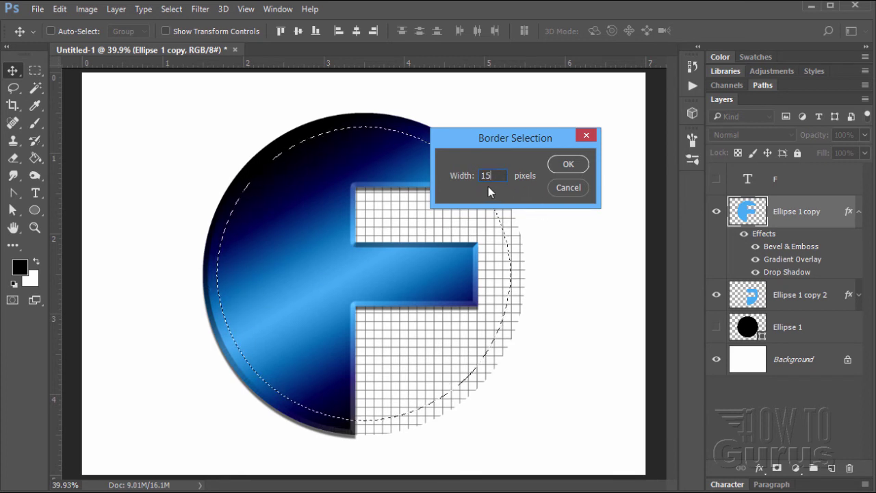
pyautogui.click(560, 168)
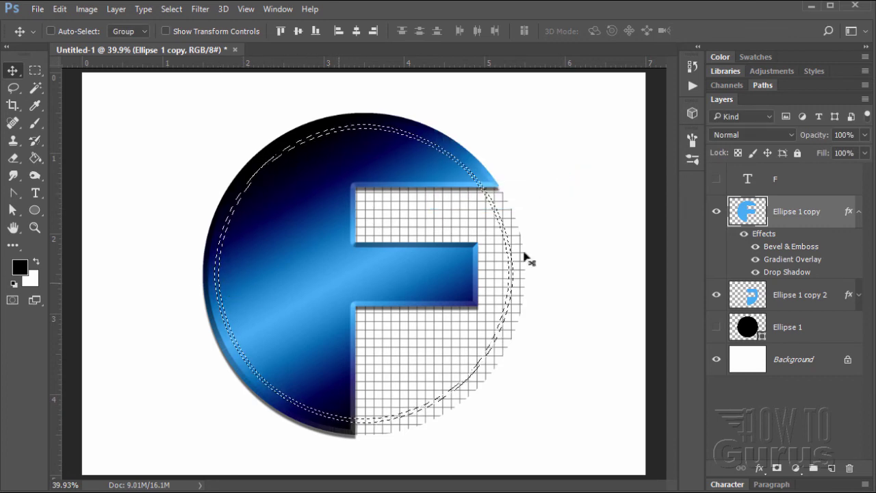
# Delete the ring-shaped selection from the Ellipse 1 copy layer and deselect
pyautogui.press('Delete')
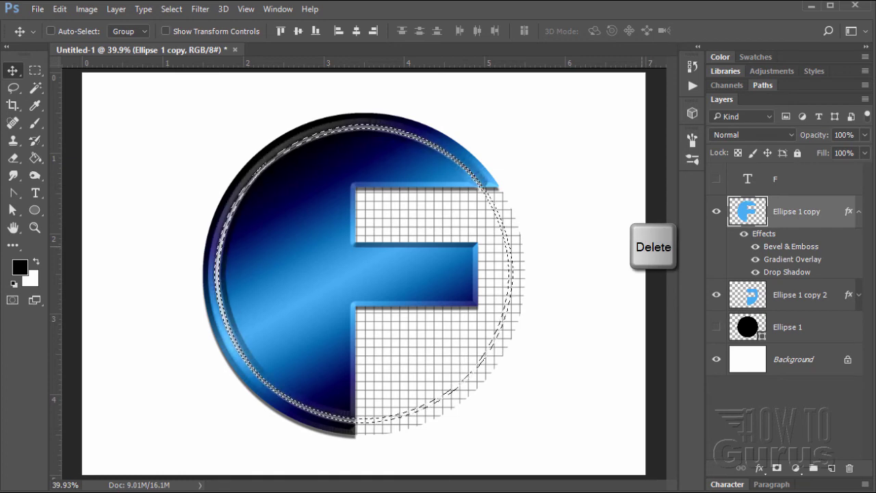
pyautogui.click(171, 9)
pyautogui.click(182, 36)
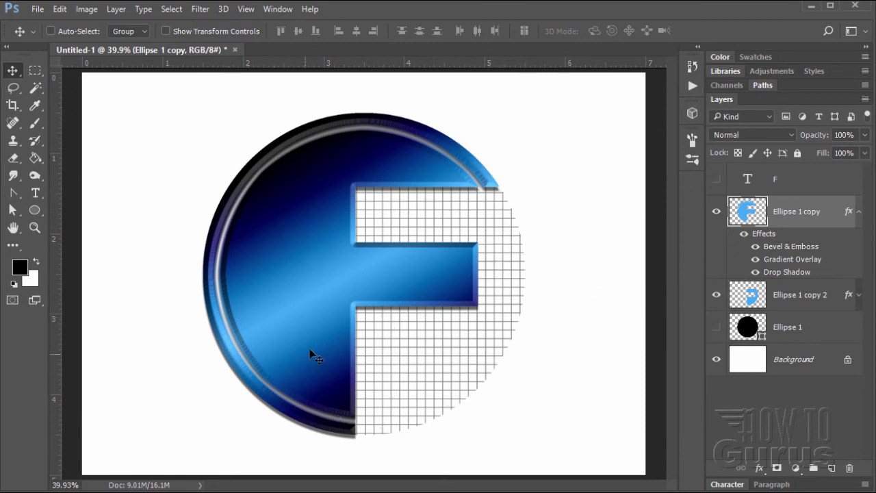
# Add an 82 pt Arial Black @ symbol above the F layer and place it in the lower part of the blue shape, beside the F's stem edge
pyautogui.click(814, 179)
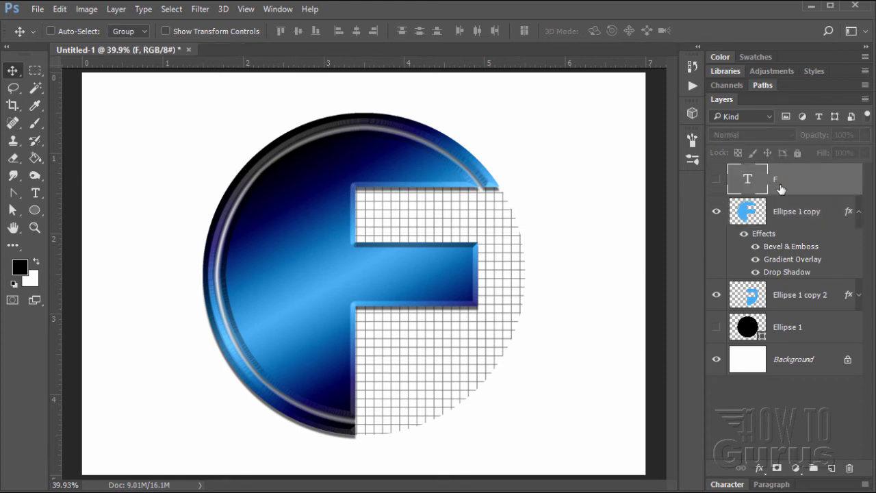
pyautogui.click(36, 194)
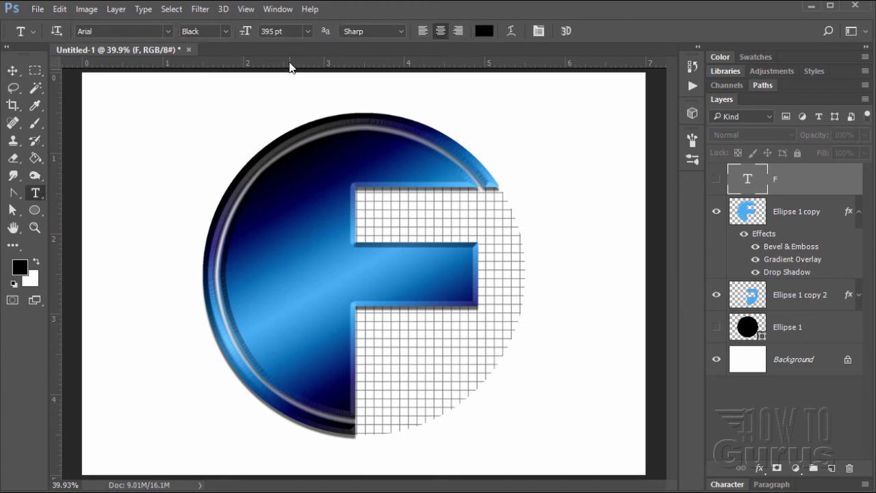
pyautogui.click(250, 33)
pyautogui.write('82')
pyautogui.click(289, 308)
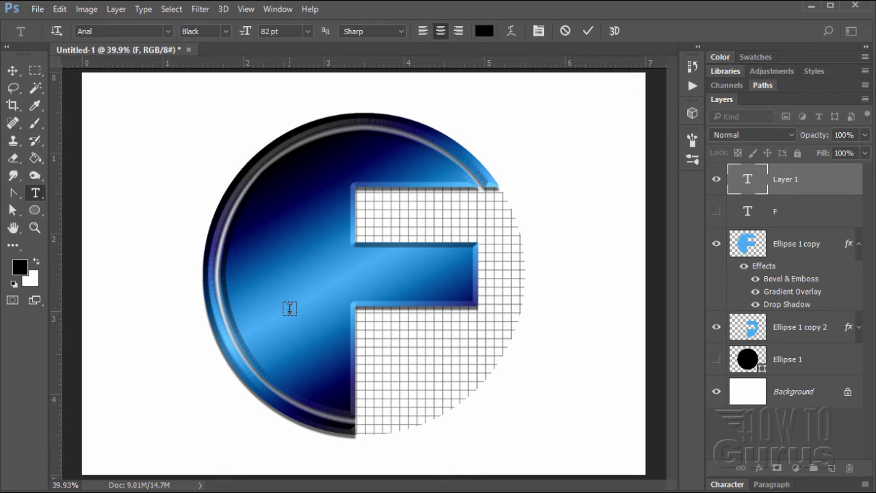
pyautogui.write('@')
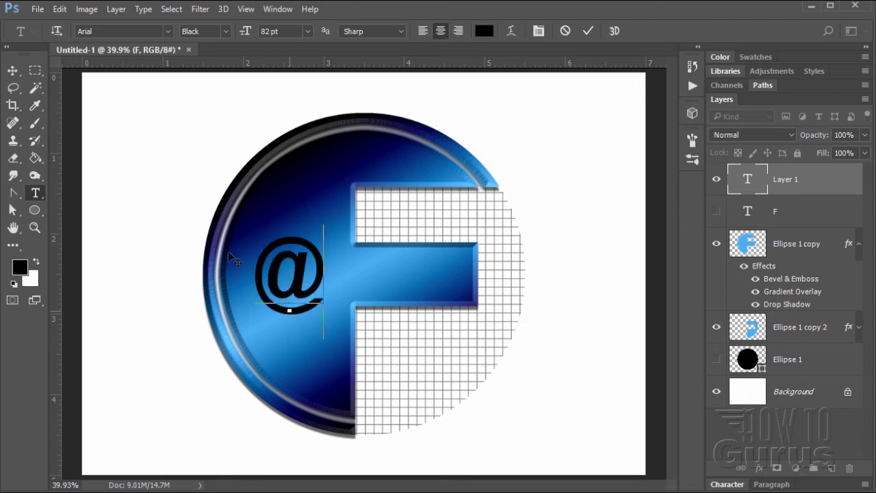
pyautogui.click(13, 70)
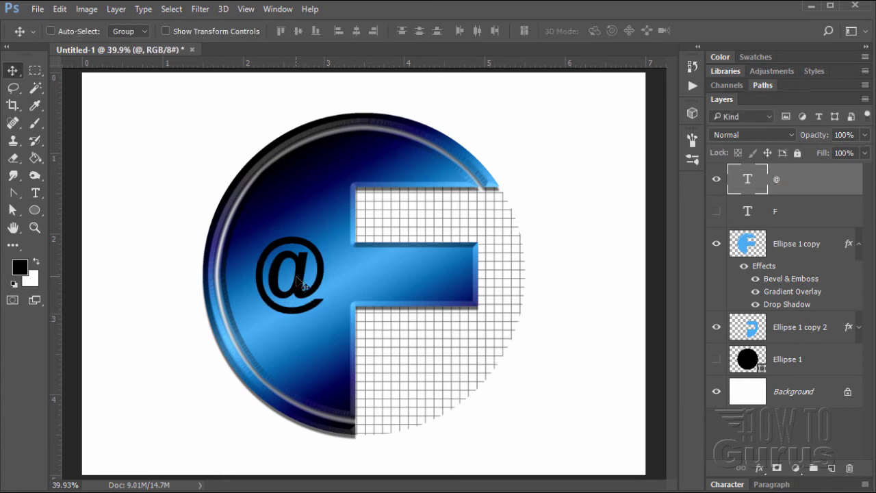
pyautogui.moveTo(300, 280); pyautogui.dragTo(312, 347)
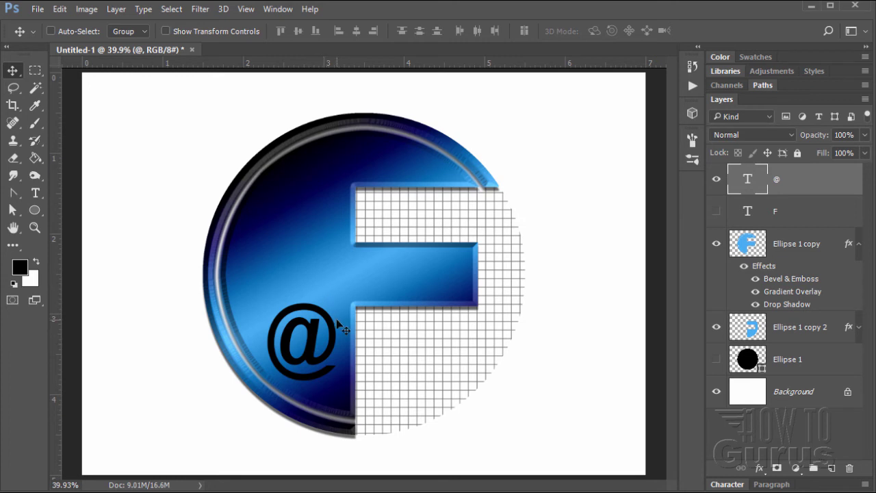
# Cut the @ symbol's outline out of the Ellipse 1 copy layer, hide the @ text layer, and deselect
pyautogui.keyDown('ctrl'); pyautogui.click(746, 183); pyautogui.keyUp('ctrl')
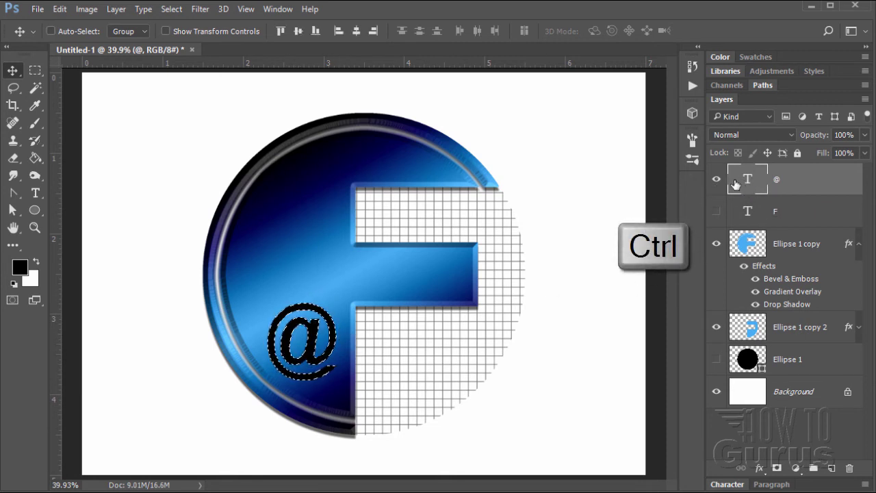
pyautogui.click(716, 179)
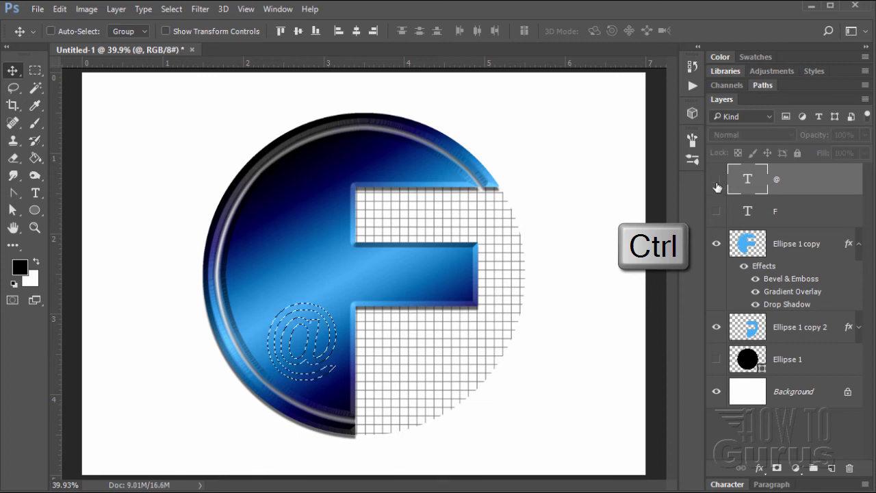
pyautogui.click(794, 245)
pyautogui.press('Delete')
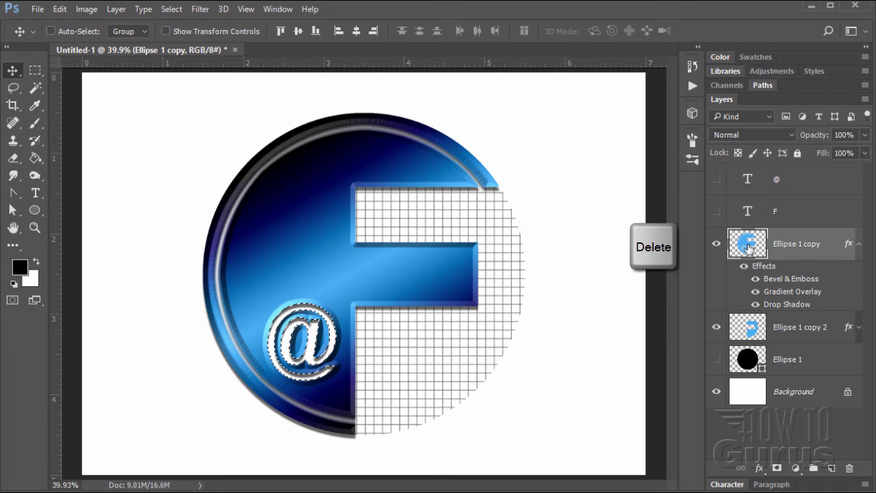
pyautogui.click(172, 9)
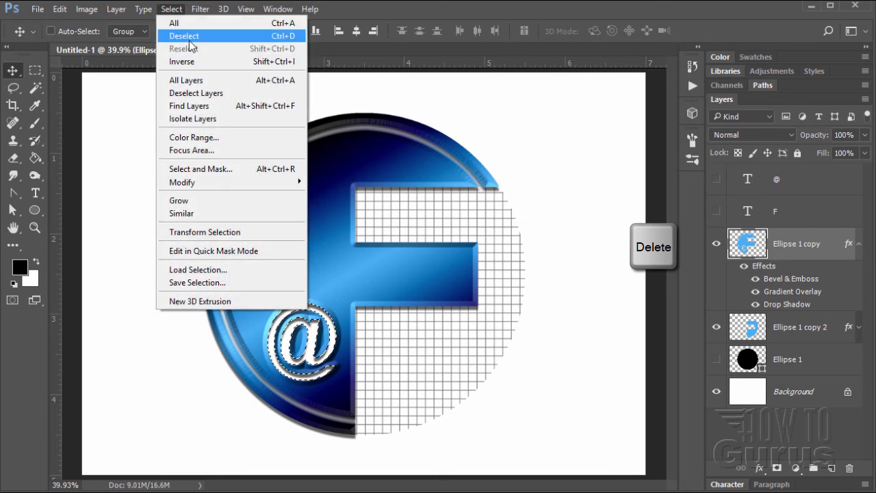
pyautogui.click(218, 38)
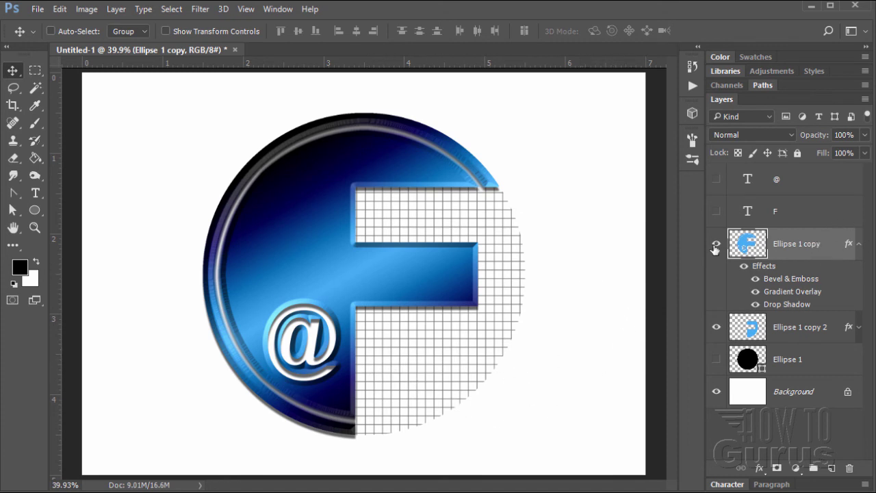
# Link the Ellipse 1 copy and Ellipse 1 copy 2 layers and move them together about 1 inch left on the canvas
pyautogui.keyDown('ctrl'); pyautogui.click(804, 326); pyautogui.keyUp('ctrl')
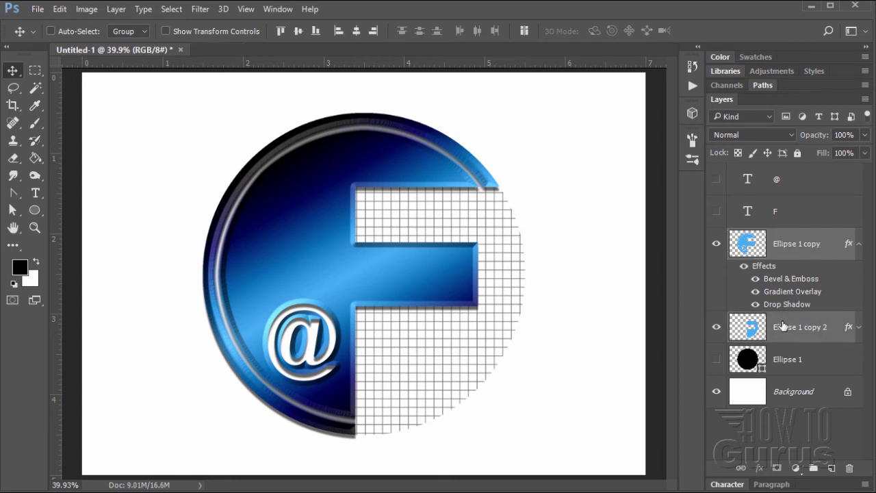
pyautogui.click(859, 245)
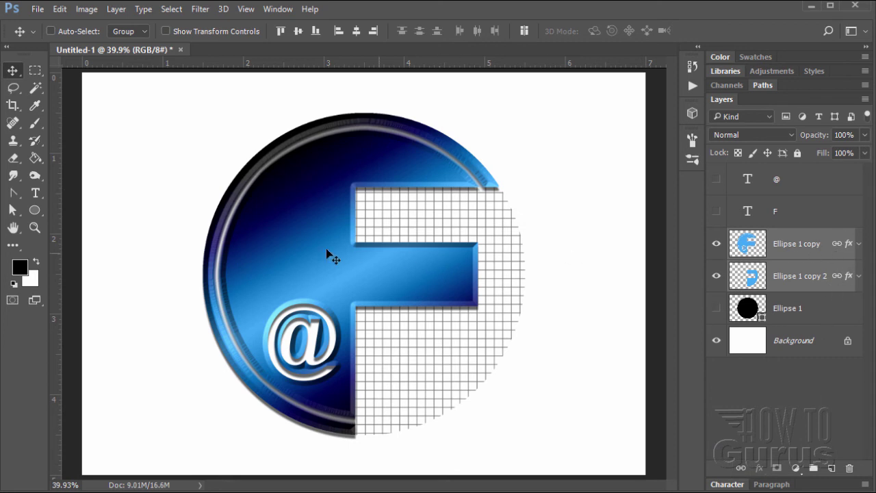
pyautogui.moveTo(313, 276); pyautogui.dragTo(238, 278)
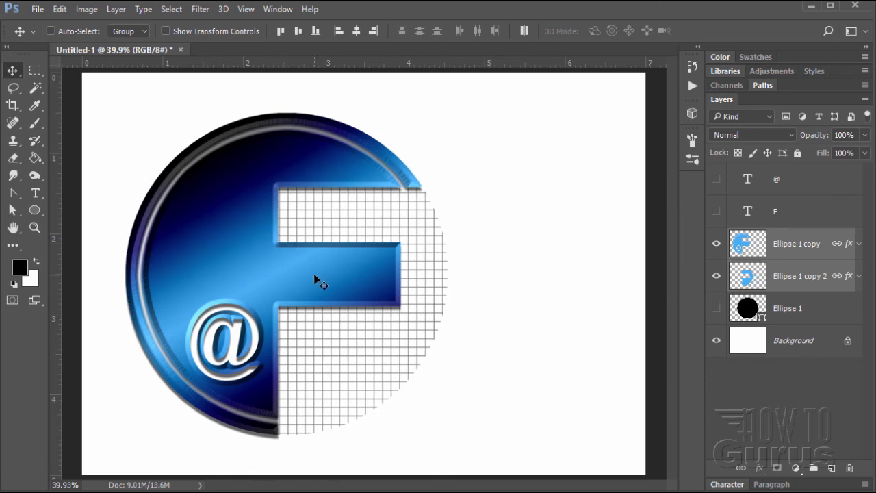
# Add the text "ormid.com" in Arial Black at 69 pt over the lower part of the logo
pyautogui.click(36, 193)
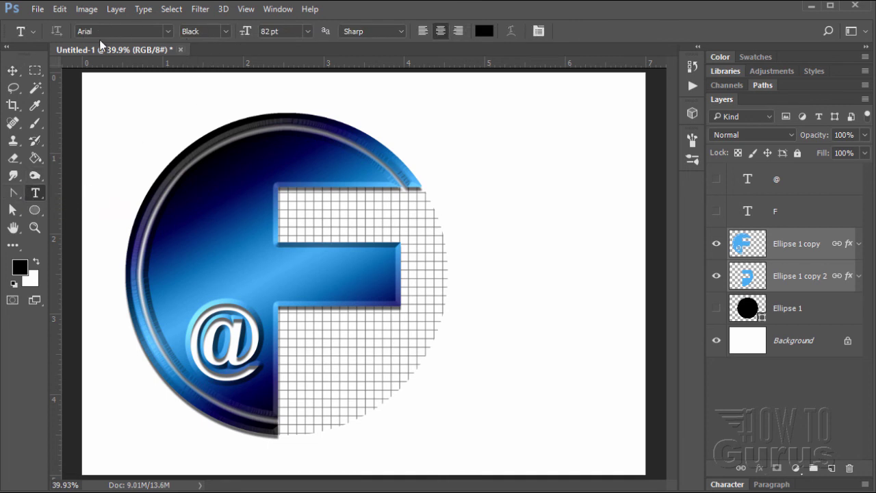
pyautogui.click(246, 31)
pyautogui.write('69')
pyautogui.click(342, 363)
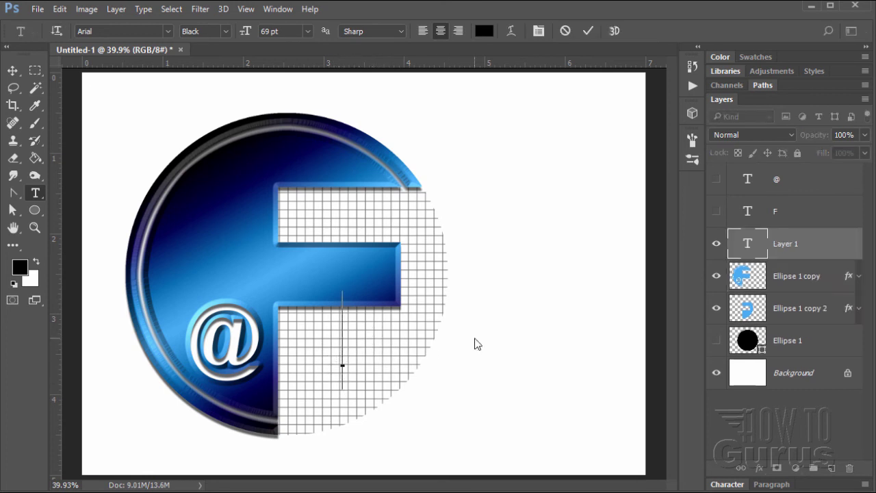
pyautogui.write('o')
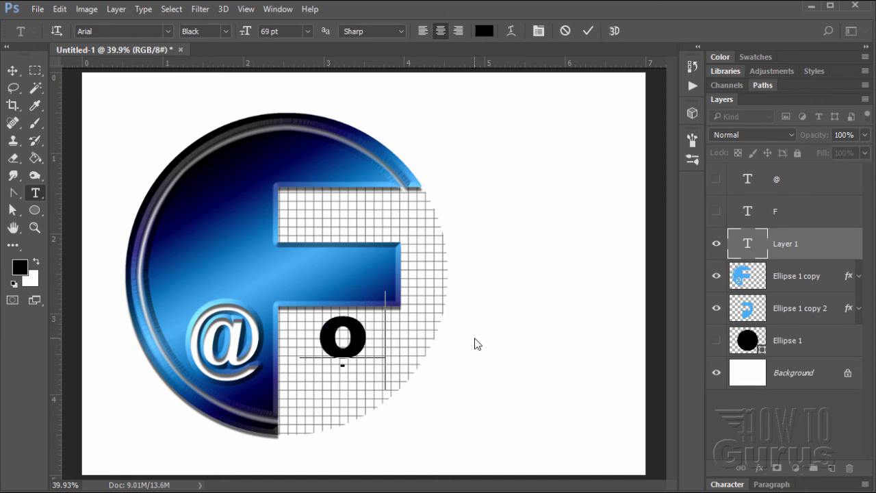
pyautogui.write('rmid.com')
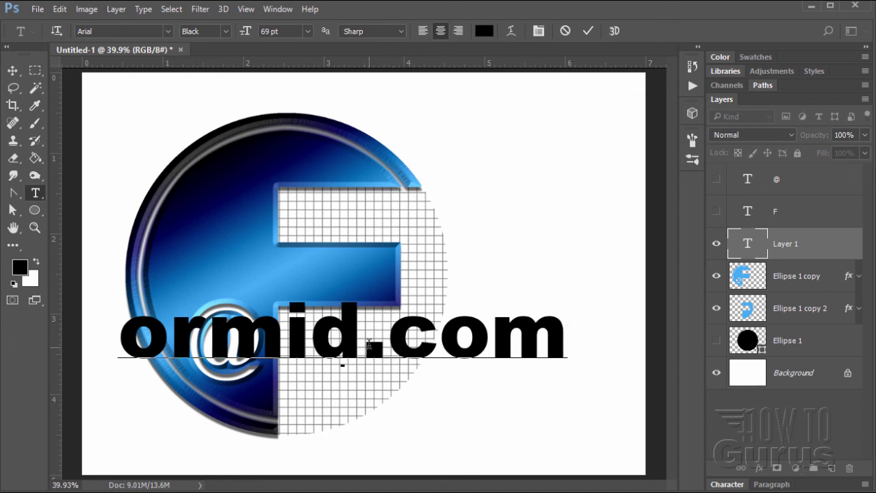
# Reduce the ".com" part of the text to 24 pt
pyautogui.moveTo(372, 343); pyautogui.dragTo(561, 339)
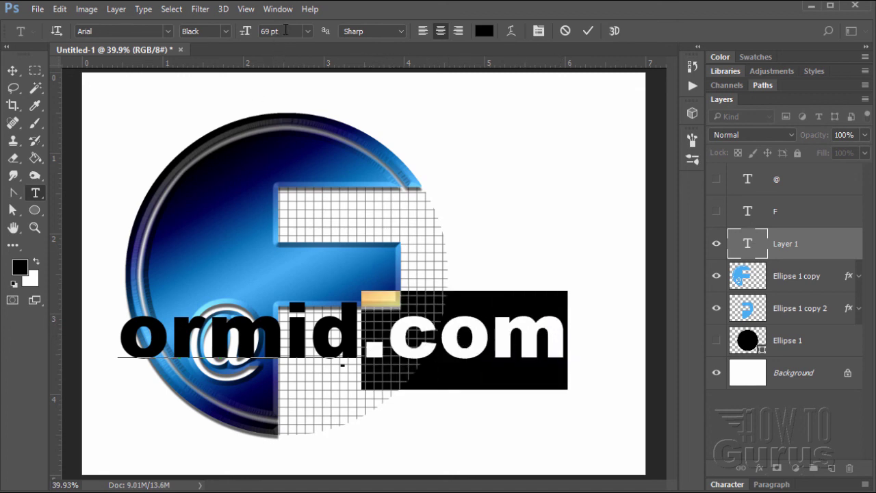
pyautogui.moveTo(285, 30); pyautogui.dragTo(256, 36)
pyautogui.write('24')
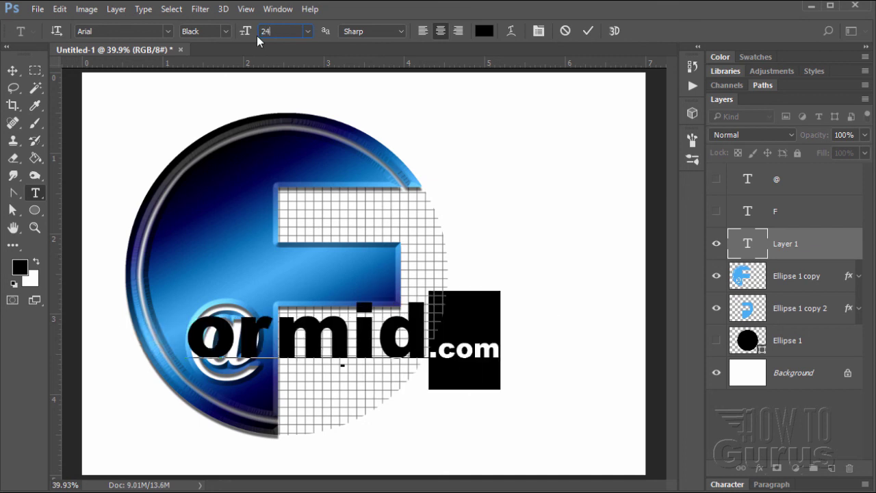
# Move the "ormid.com" text beside the F's stem so it starts over the lower grid area, and nudge it down slightly
pyautogui.click(12, 71)
pyautogui.moveTo(346, 345); pyautogui.dragTo(449, 372)
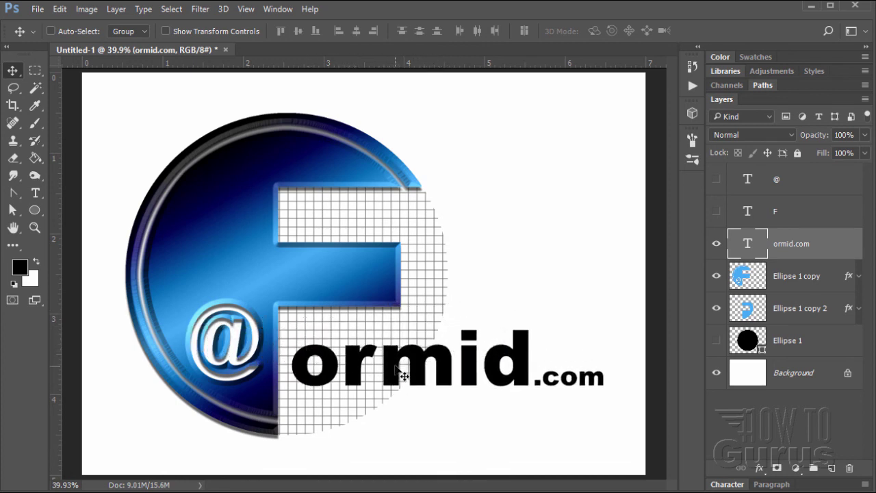
pyautogui.moveTo(393, 369); pyautogui.dragTo(394, 363)
pyautogui.press('Down')
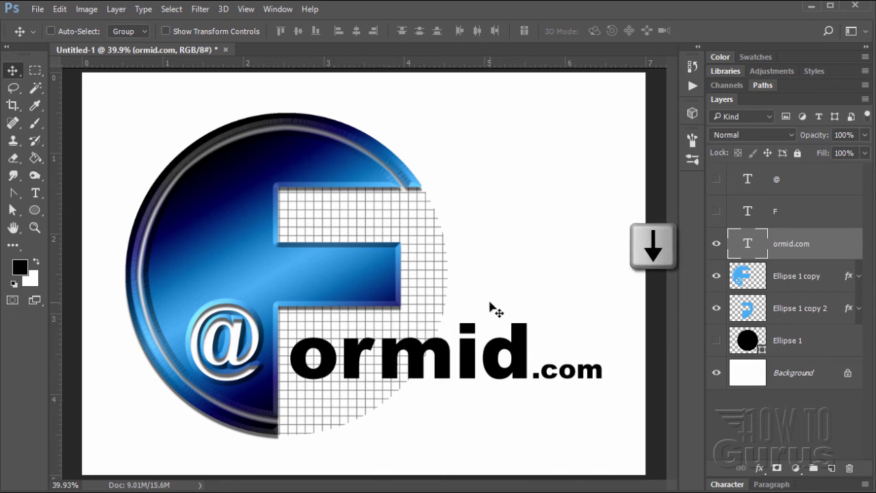
pyautogui.press('Down')
pyautogui.press('Down')
pyautogui.press('Down')
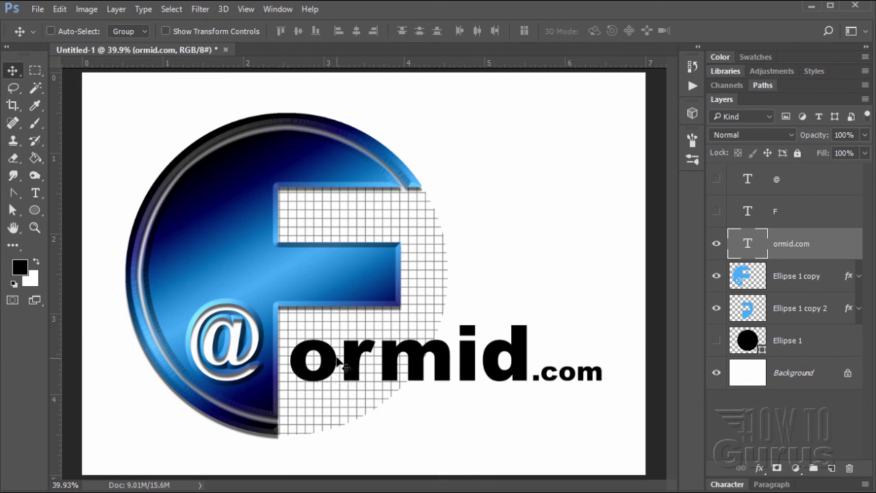
# Nudge the "ormid.com" text slightly left so the "o" sits closer to the F's stem
pyautogui.press('Left')
pyautogui.press('Left')
pyautogui.press('Left')
pyautogui.press('Left')
pyautogui.press('Left')
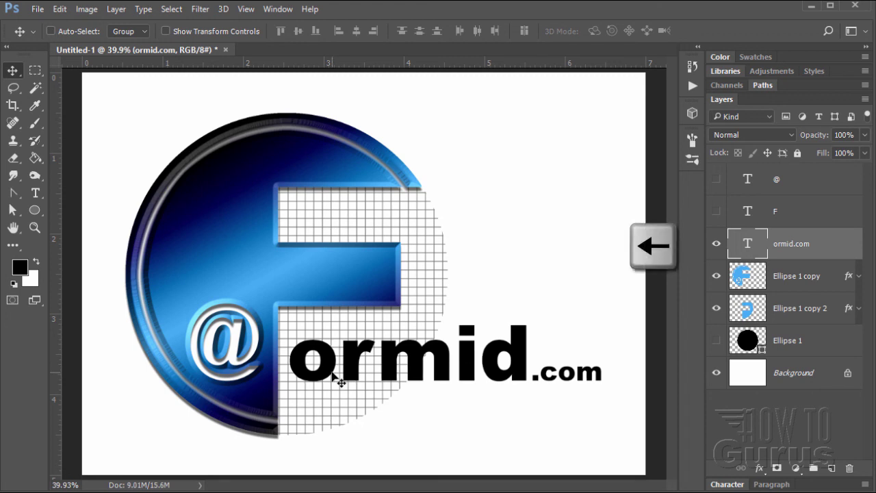
pyautogui.press('Left')
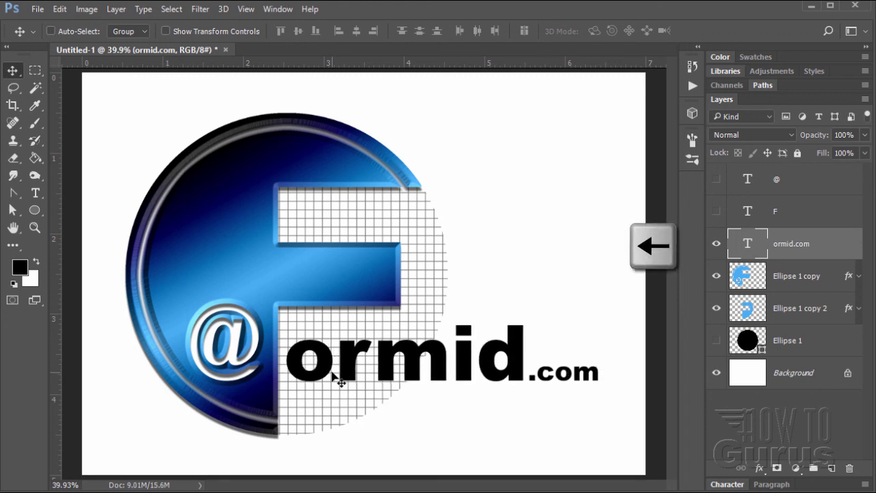
pyautogui.press('Left')
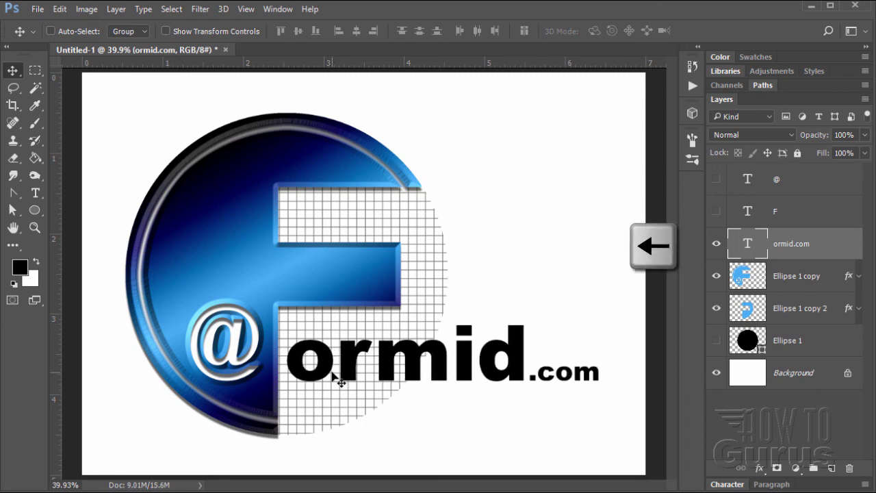
pyautogui.press('Left')
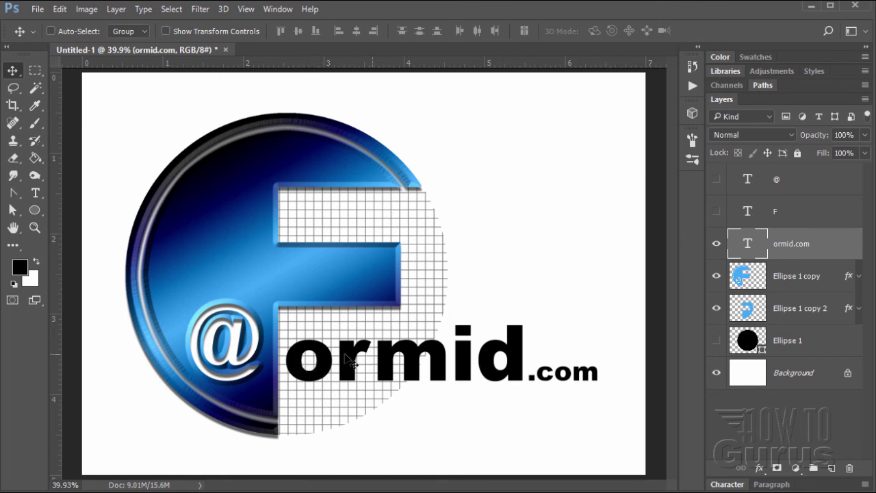
# Select the entire "ormid.com" text and sample a dark blue from the logo's lower stem as its text color
pyautogui.click(35, 193)
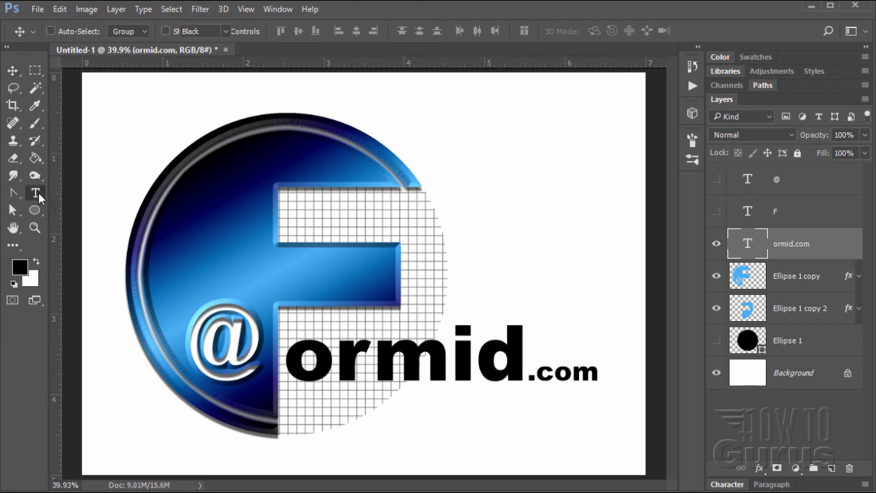
pyautogui.click(309, 363)
pyautogui.hotkey('ctrl', 'a')
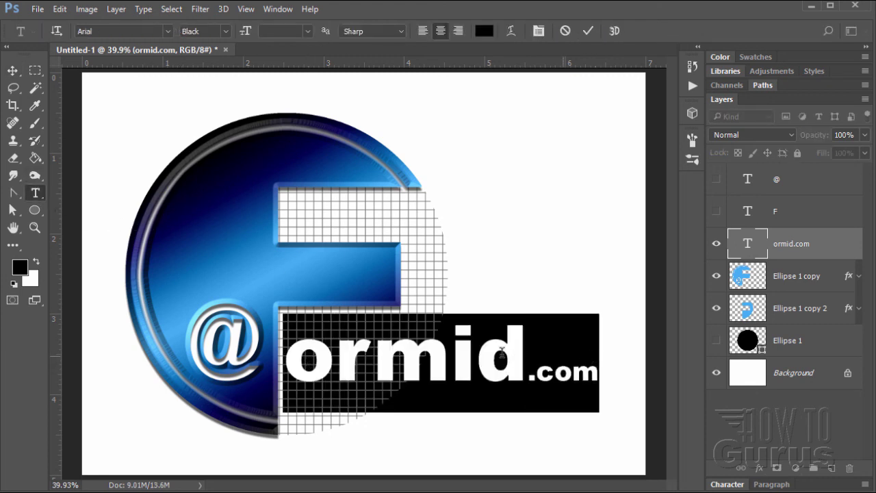
pyautogui.click(567, 358)
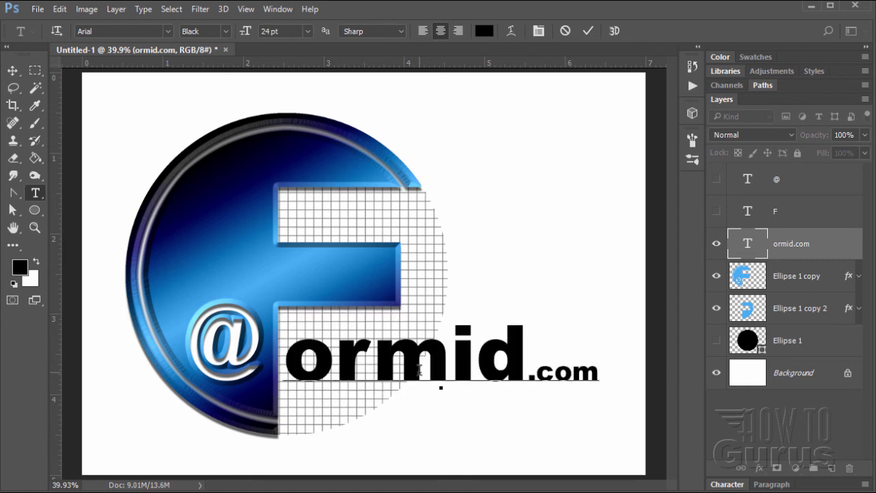
pyautogui.tripleClick(418, 369)
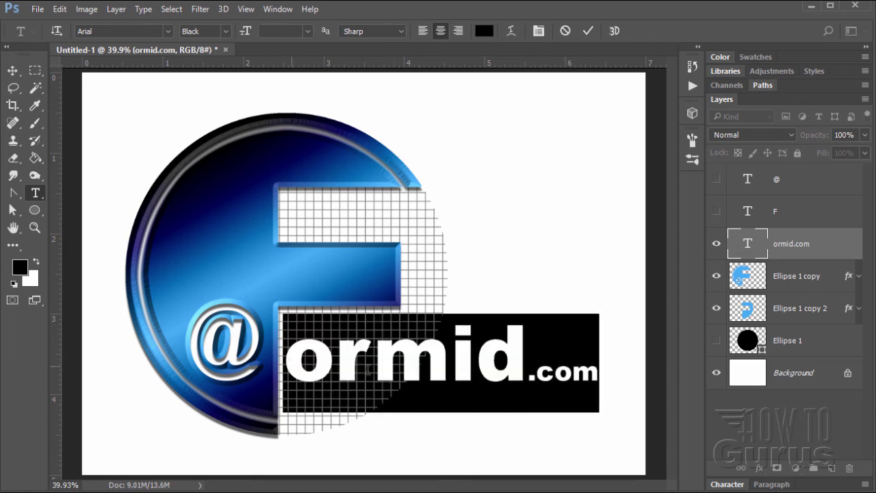
pyautogui.click(483, 32)
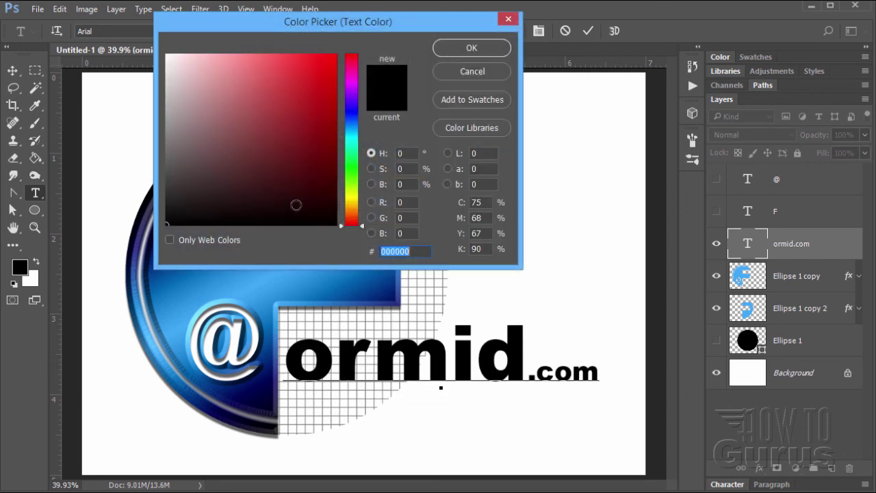
pyautogui.click(272, 352)
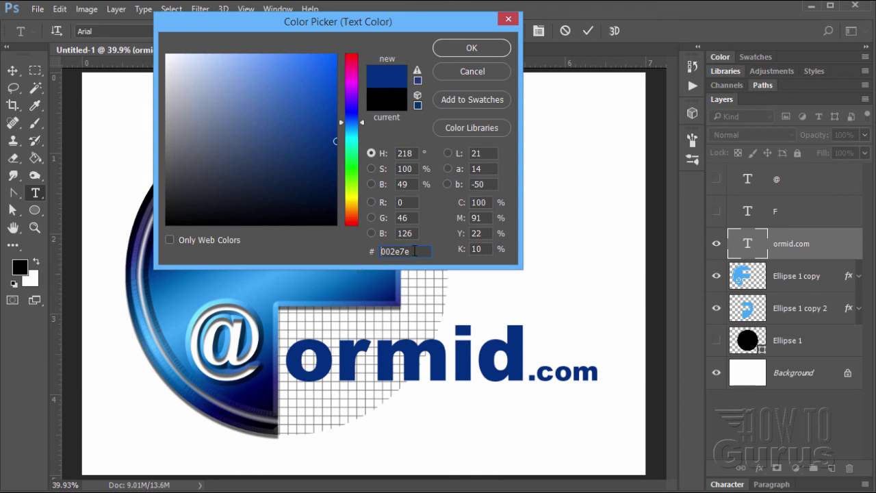
# Set the "ormid.com" text color to hex 003885, commit the text edit and return to the Move tool
pyautogui.moveTo(414, 250); pyautogui.dragTo(377, 250)
pyautogui.write('0')
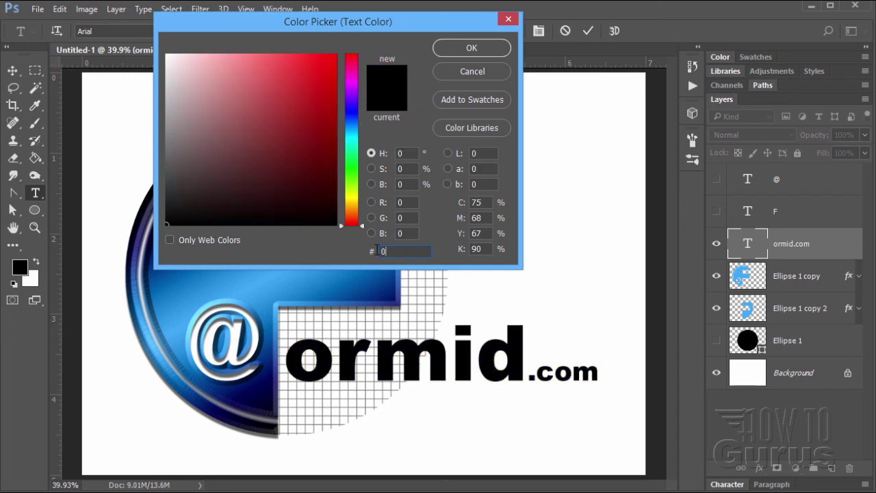
pyautogui.write('0388')
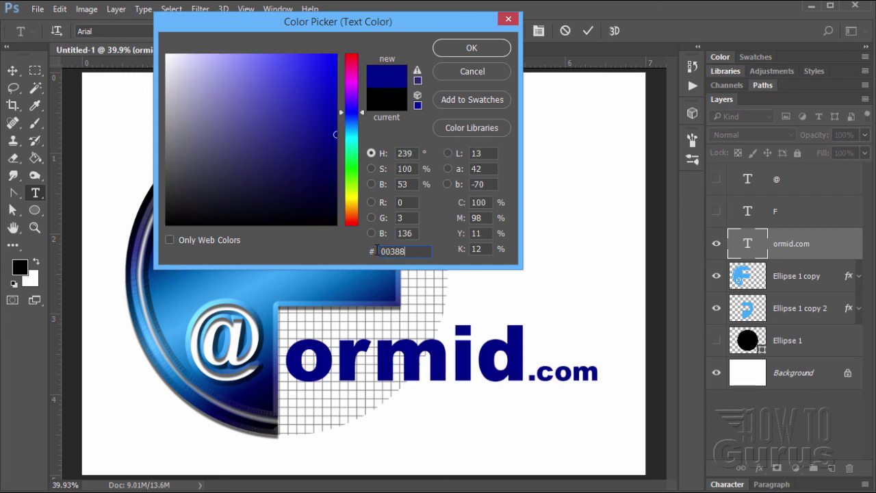
pyautogui.write('5')
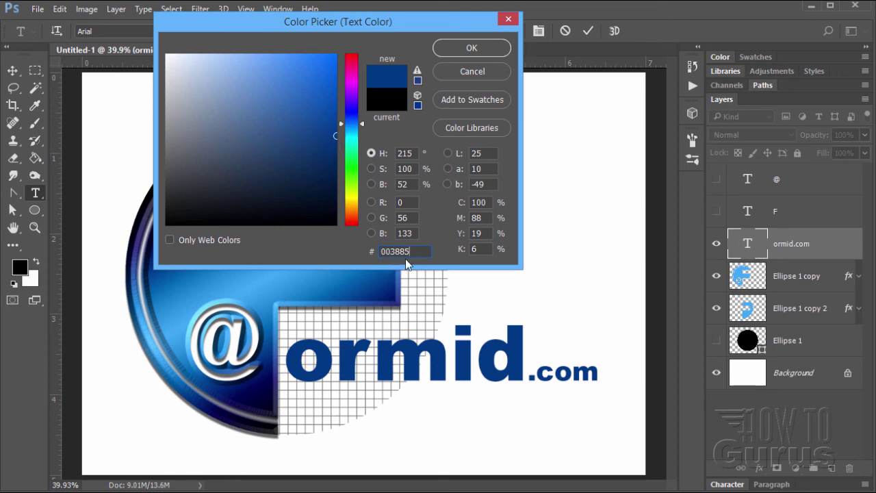
pyautogui.click(470, 48)
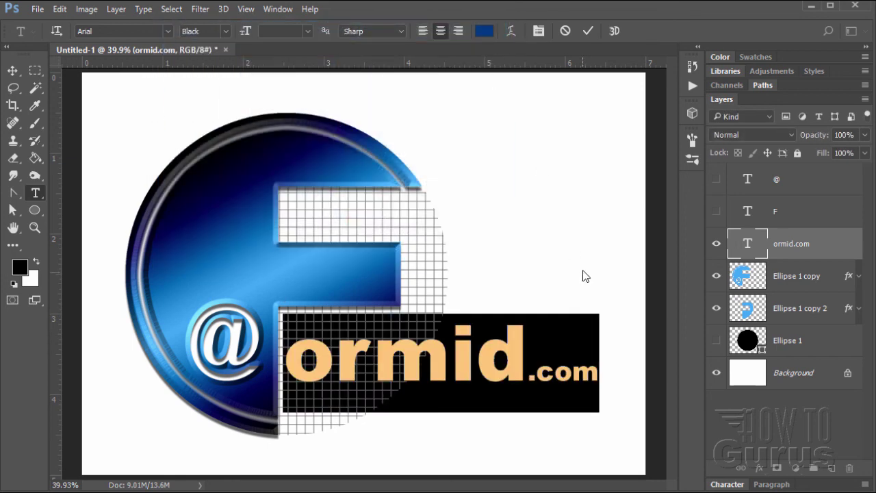
pyautogui.hotkey('ctrl', 'Return')
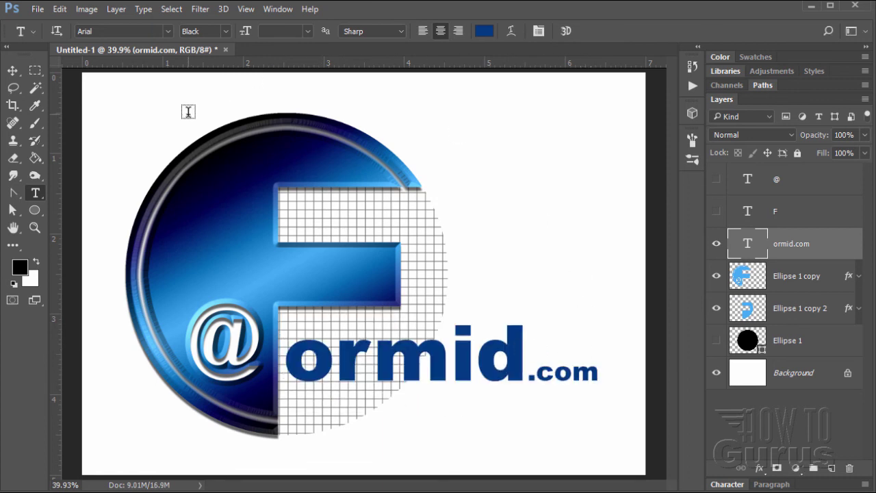
pyautogui.click(12, 70)
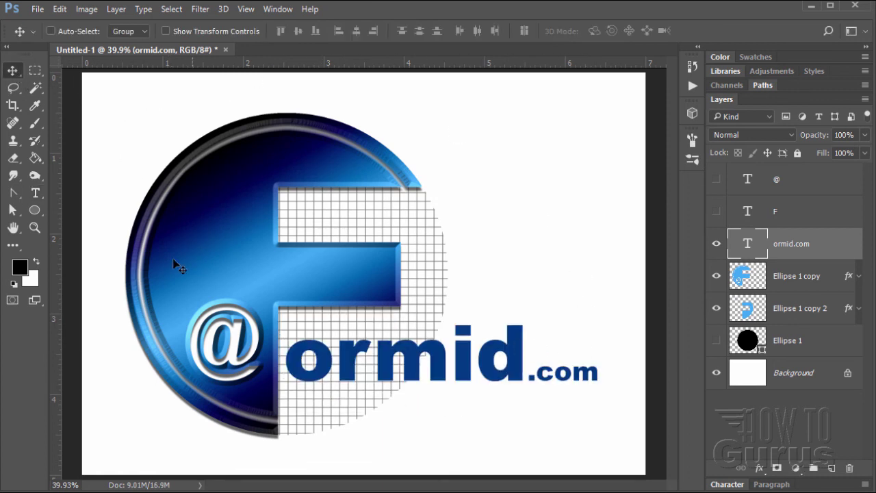